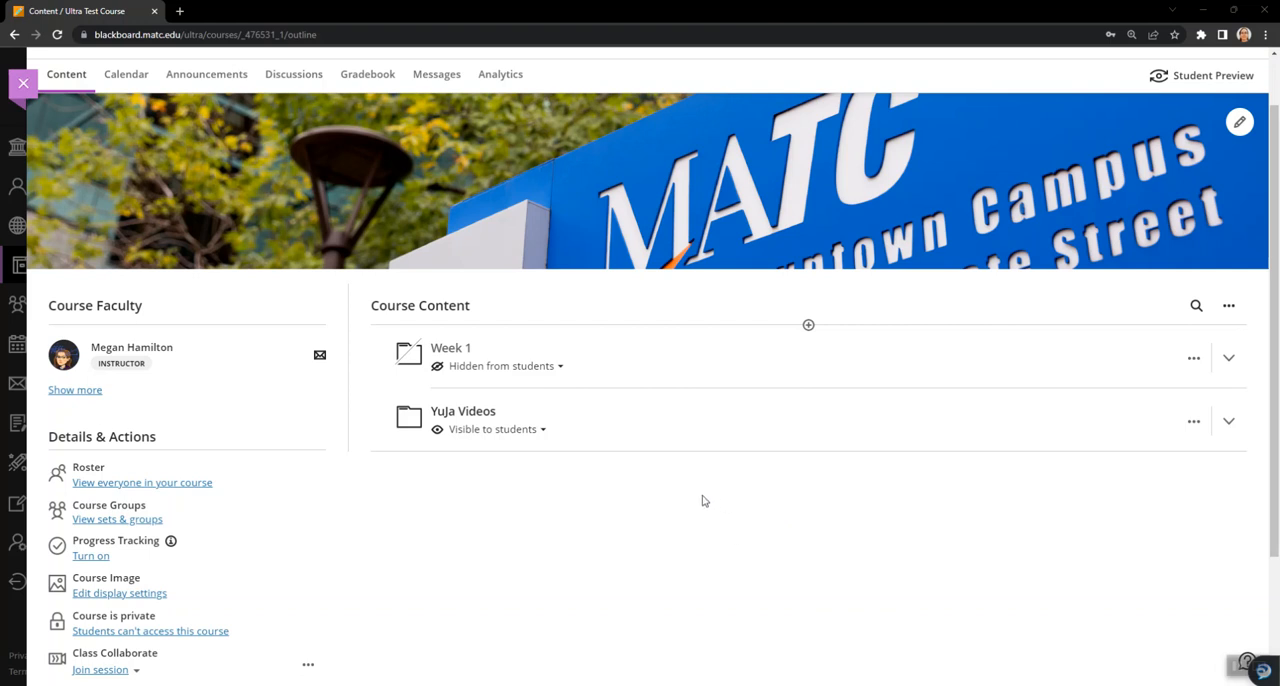
- Open the Essay Questions bank from the course's question banks
{"action": "scroll", "coordinate": [706, 500], "scroll_direction": "down", "scroll_amount": 3}
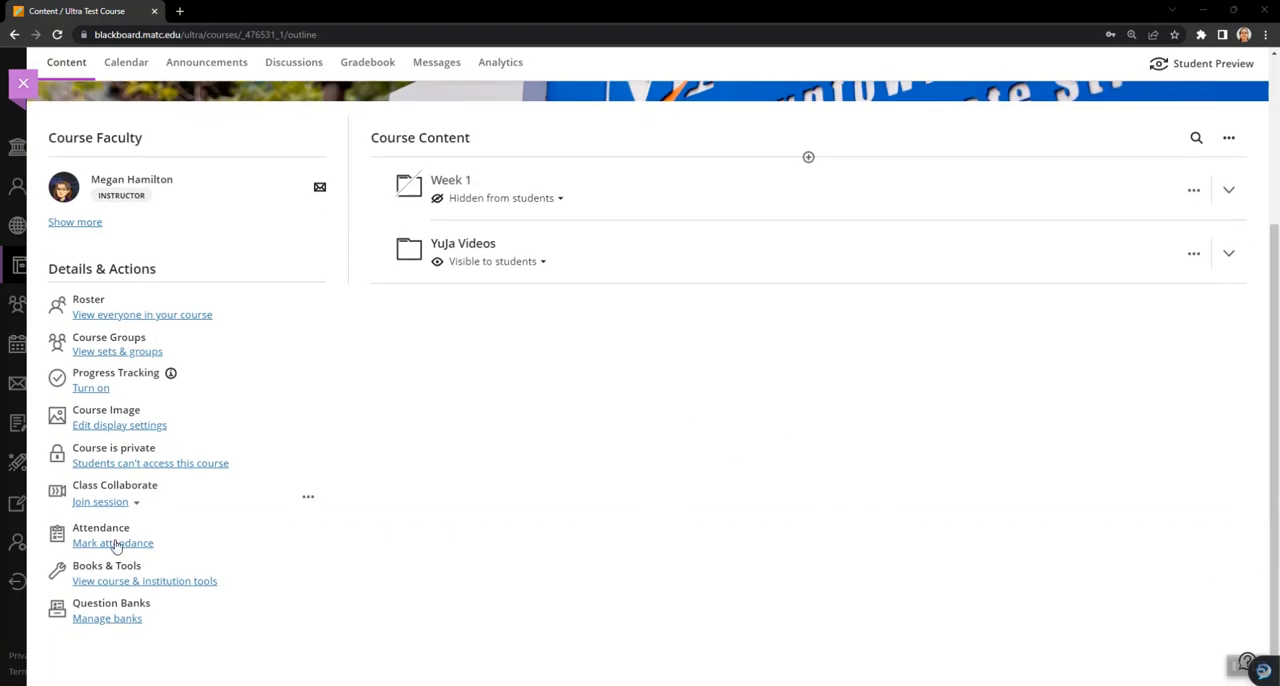
{"action": "left_click", "coordinate": [104, 619]}
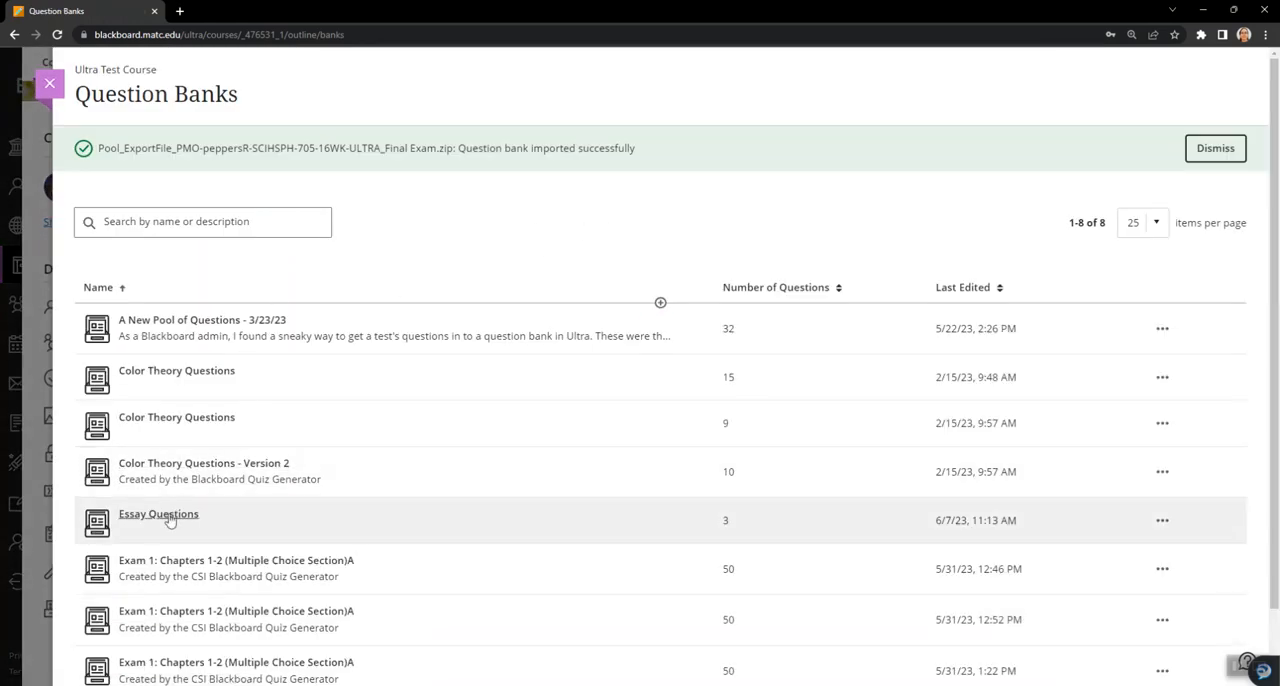
{"action": "left_click", "coordinate": [660, 302]}
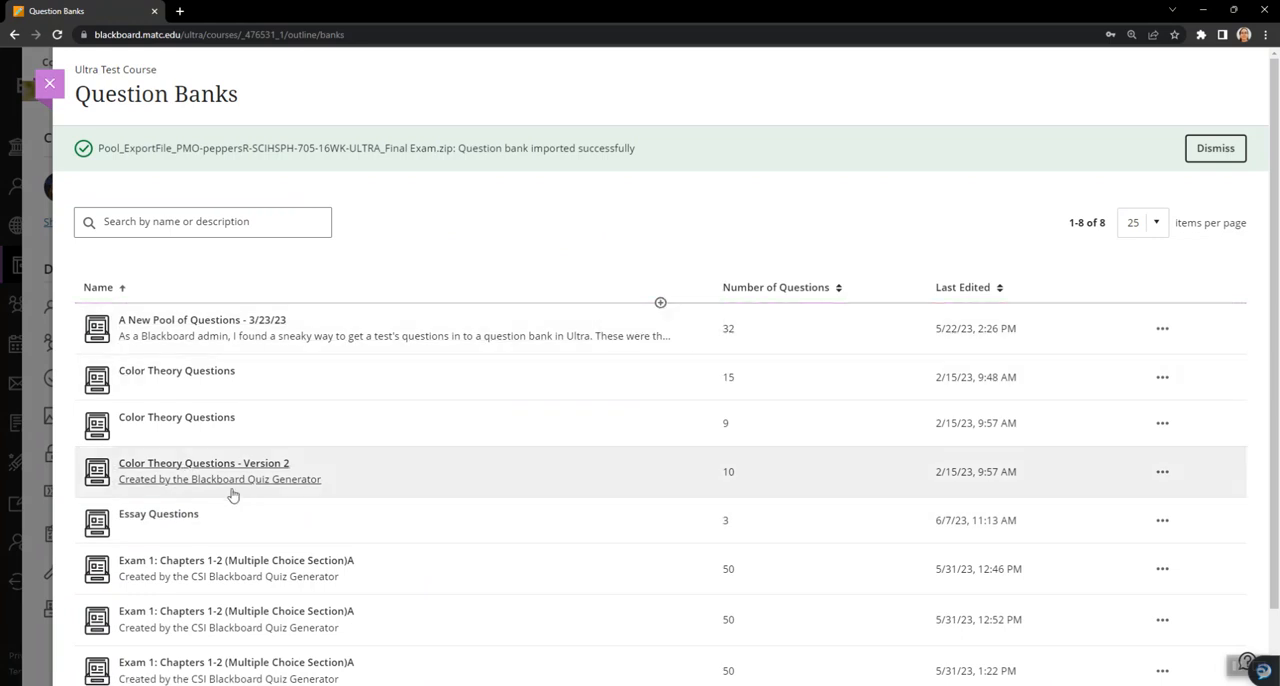
{"action": "left_click", "coordinate": [171, 517]}
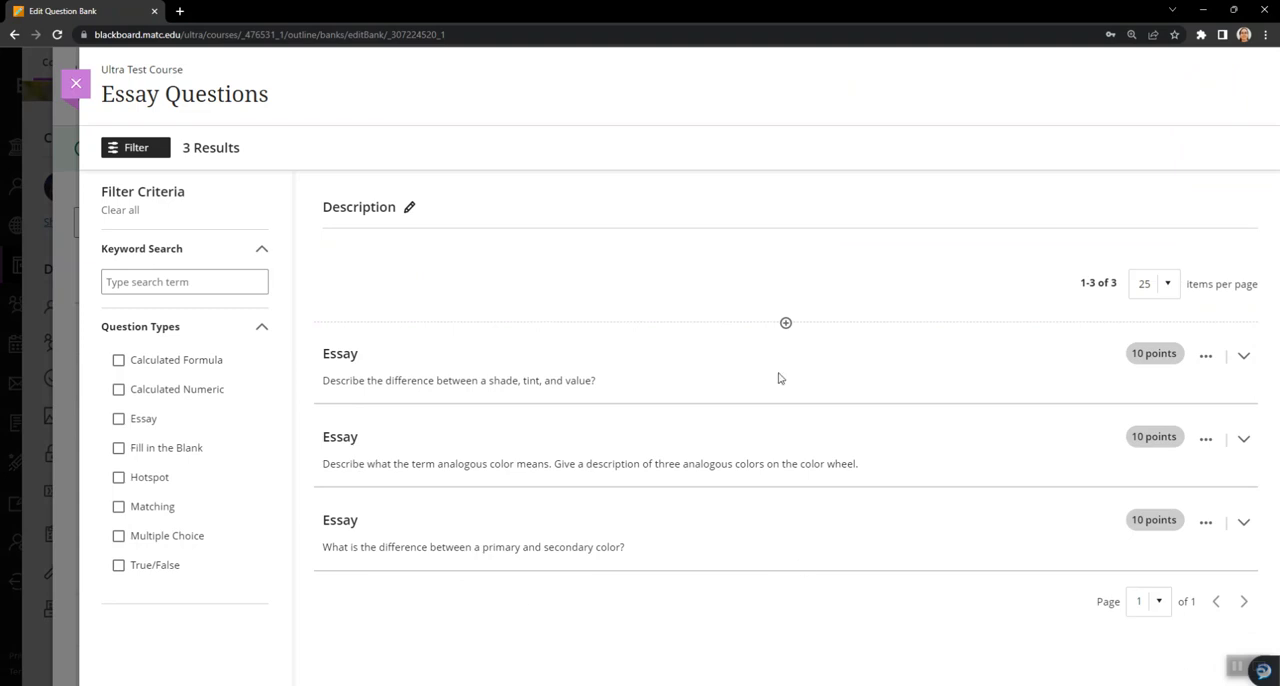
- Add and save a new essay question in the bank reading "What colors might you find in a warm color scheme?"
{"action": "left_click", "coordinate": [785, 323]}
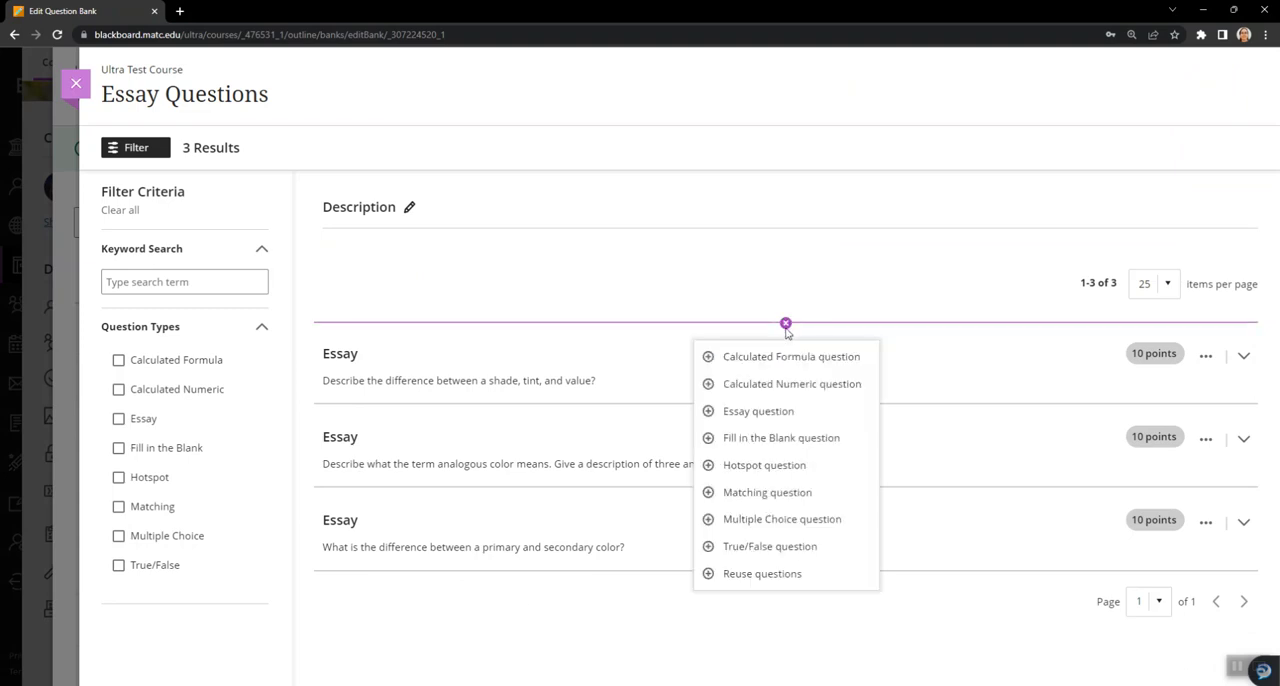
{"action": "left_click", "coordinate": [755, 412]}
{"action": "left_click", "coordinate": [564, 360]}
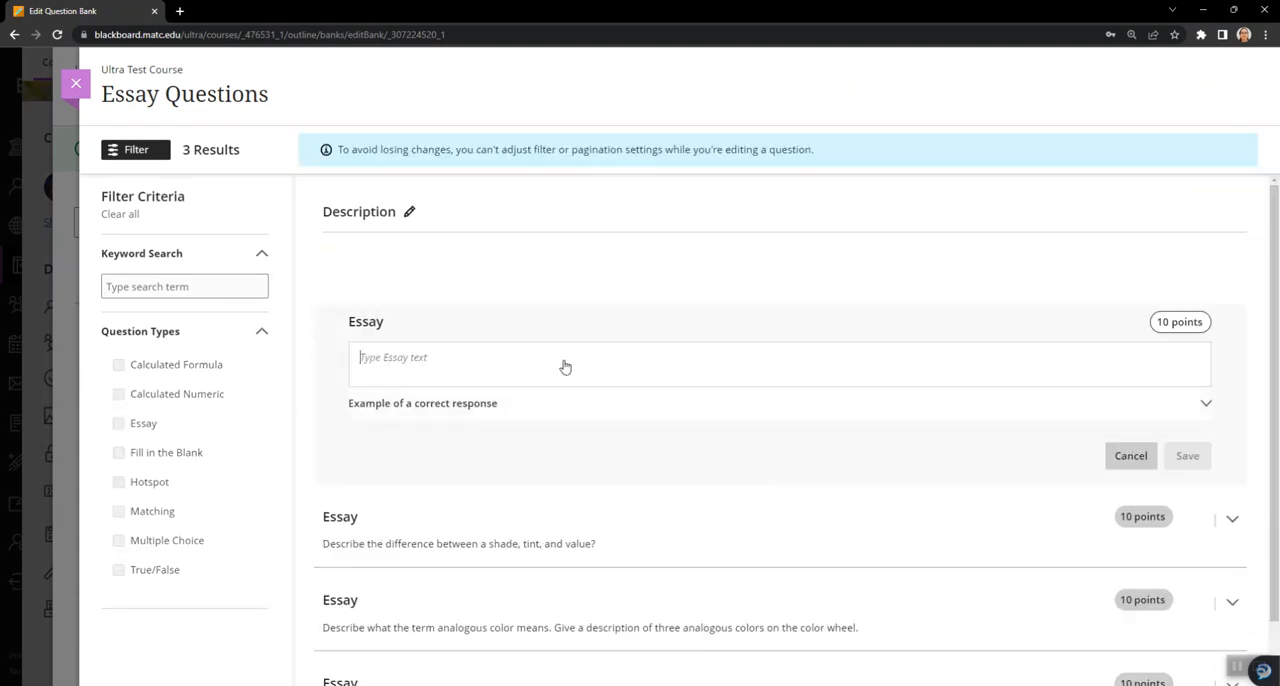
{"action": "type", "text": "What colors might you find in a warm color scheme?"}
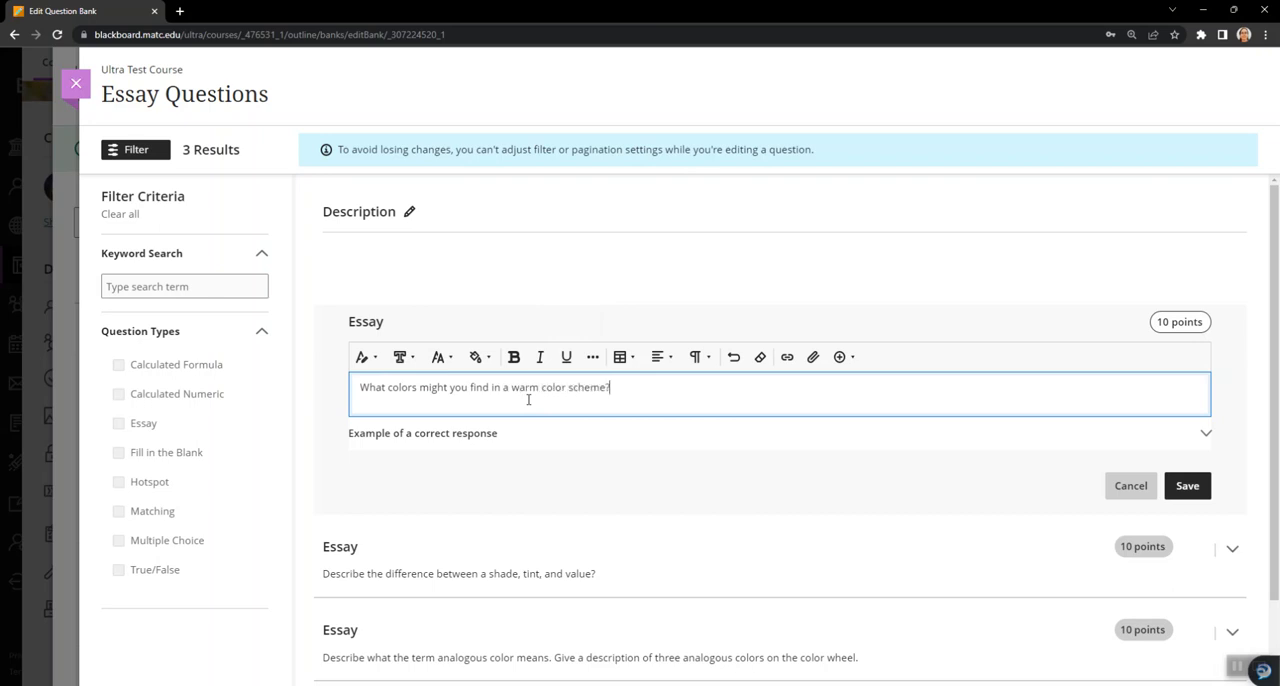
{"action": "left_click", "coordinate": [349, 485]}
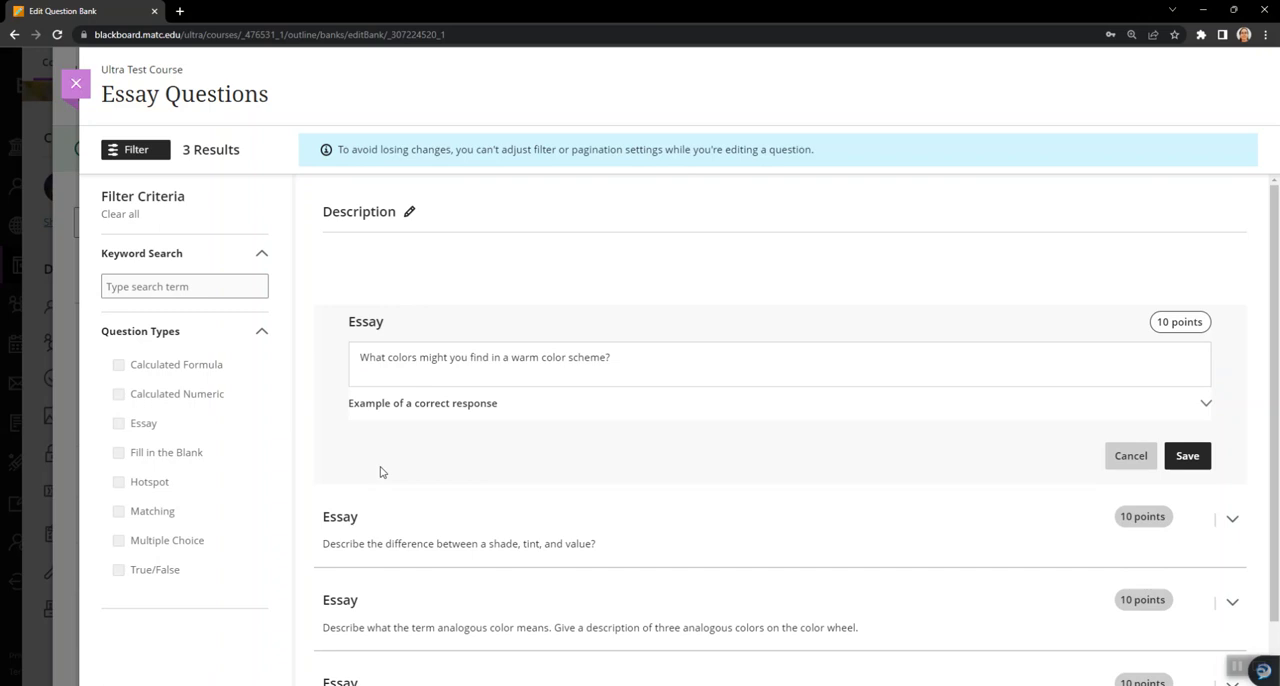
{"action": "left_click", "coordinate": [1187, 455]}
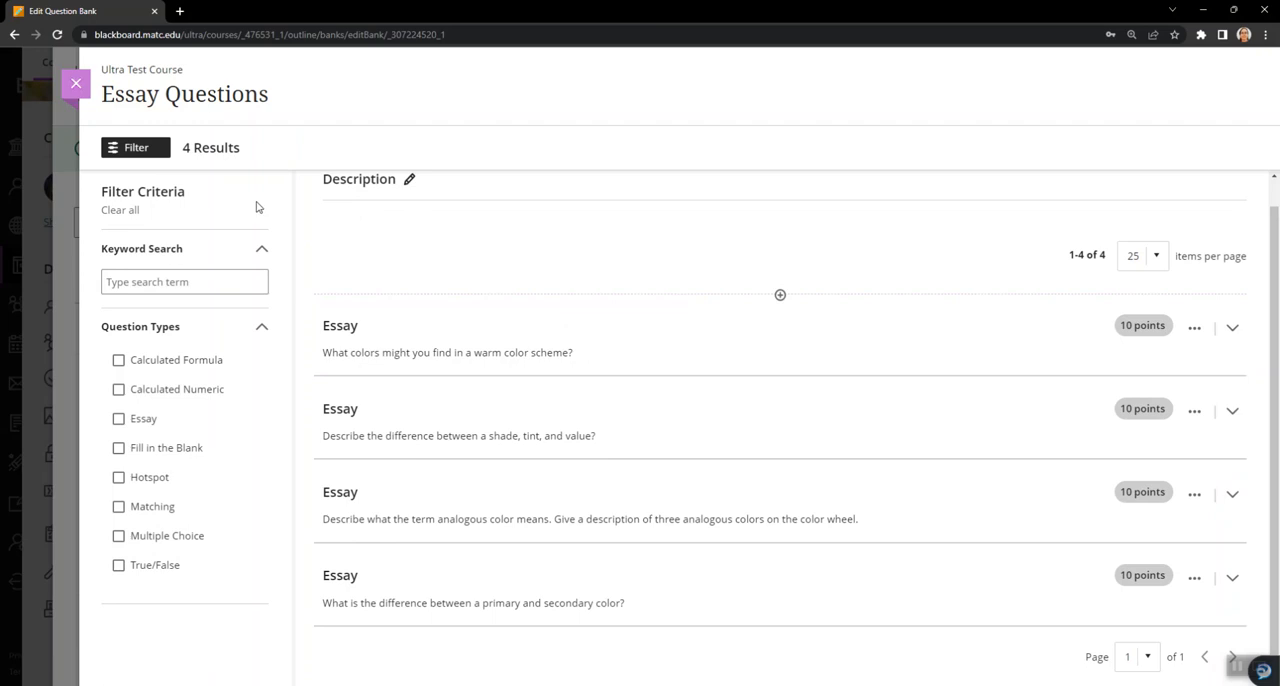
- Return to the course content and create a new test below the YuJa Videos folder
{"action": "left_click", "coordinate": [76, 88]}
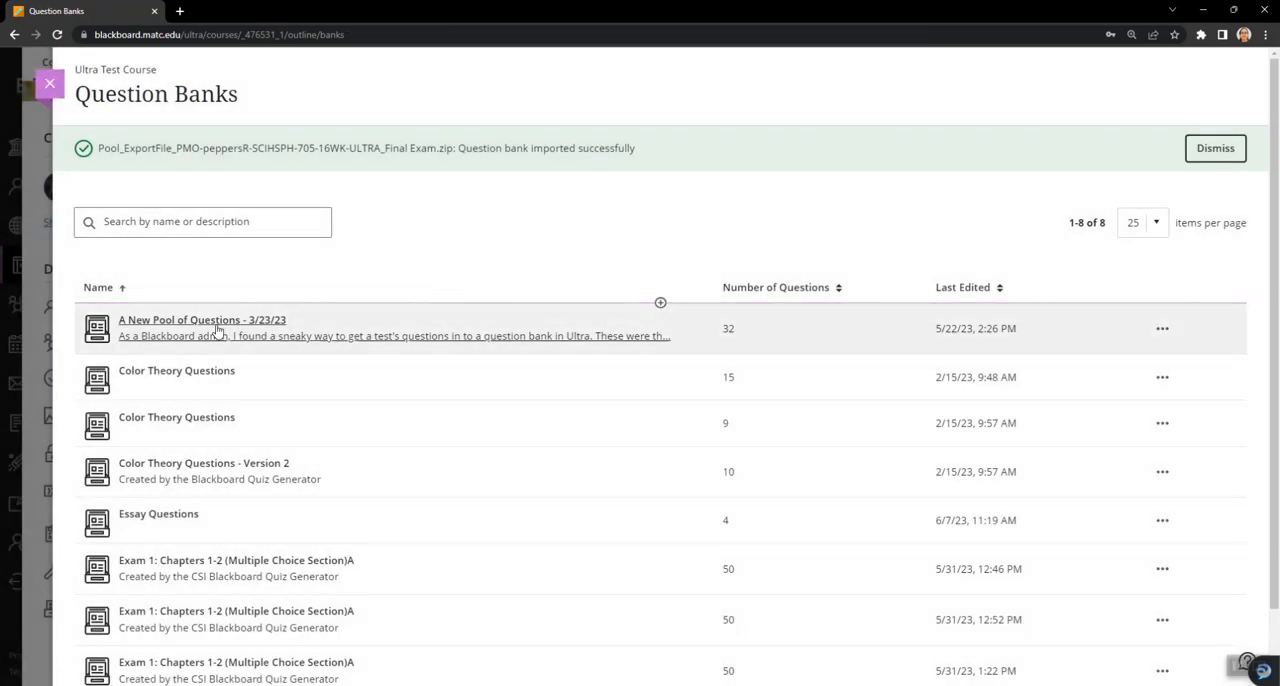
{"action": "scroll", "coordinate": [165, 420], "scroll_direction": "down", "scroll_amount": 2}
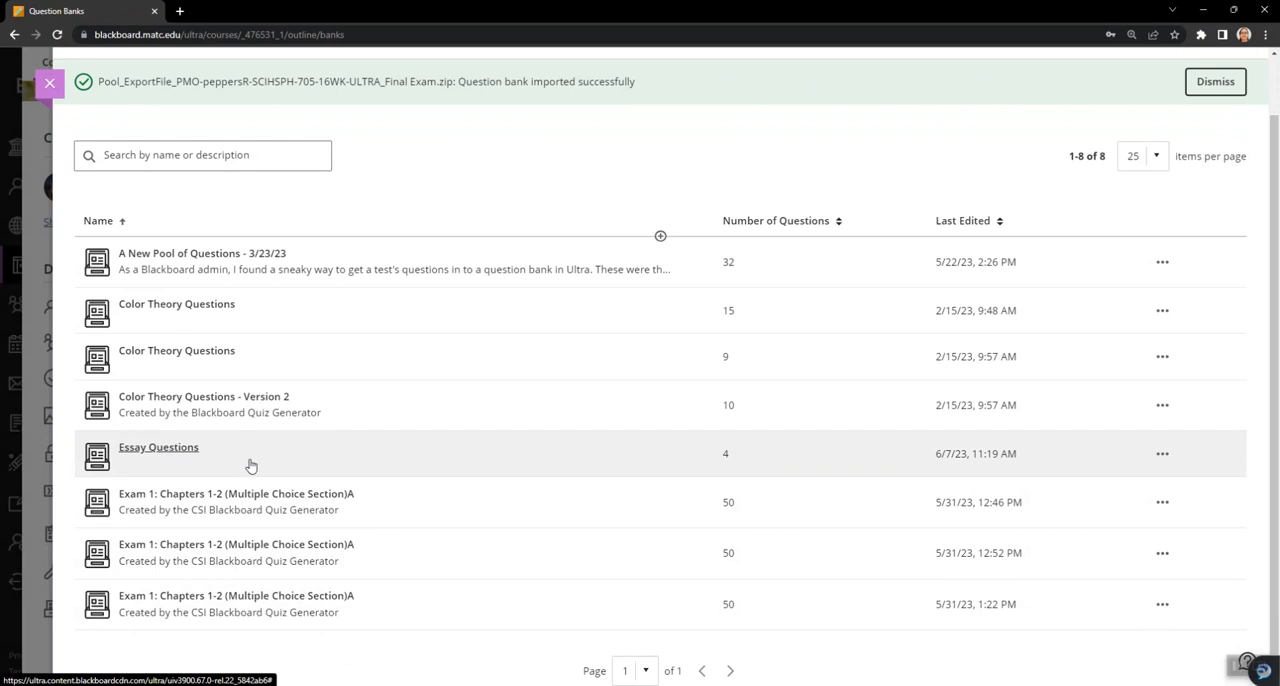
{"action": "left_click", "coordinate": [49, 82]}
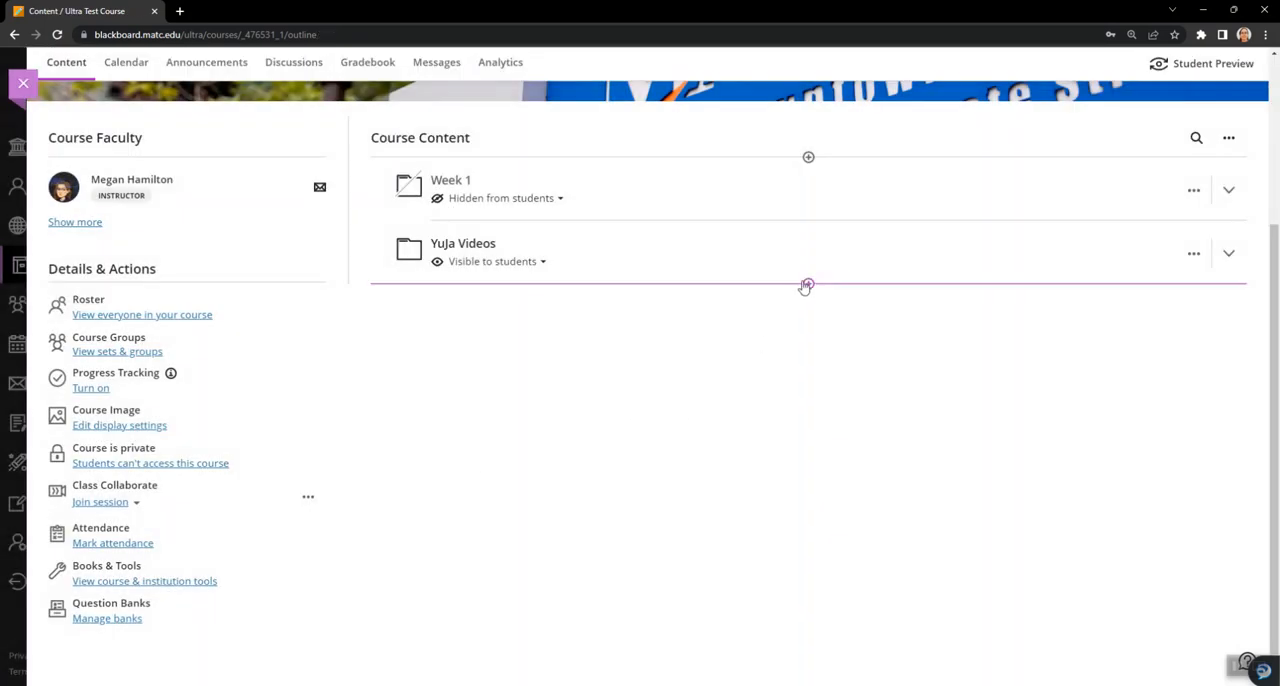
{"action": "left_click", "coordinate": [808, 286]}
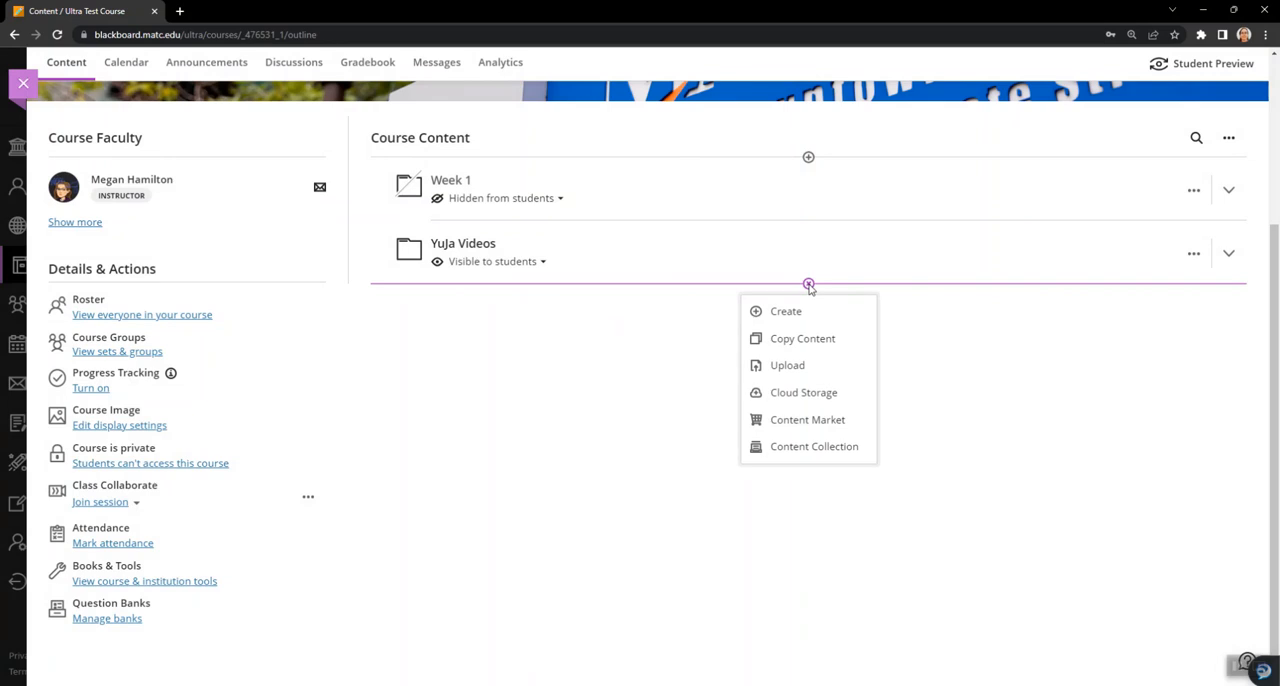
{"action": "left_click", "coordinate": [792, 313]}
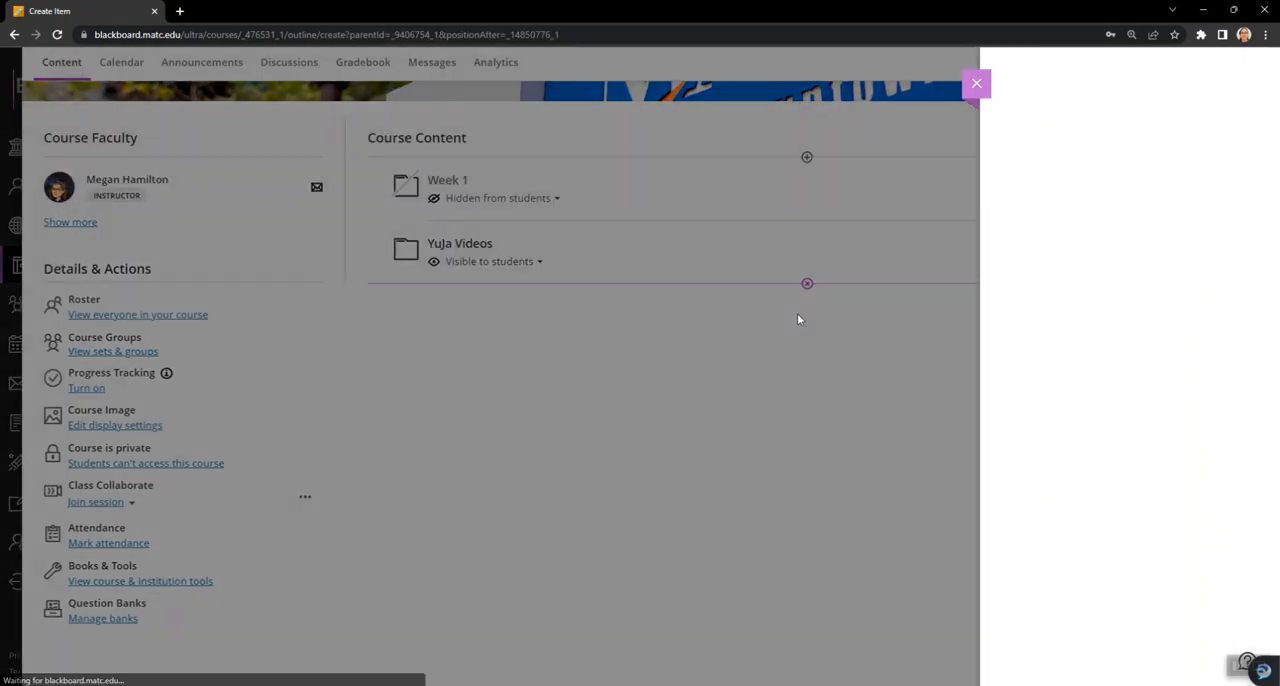
{"action": "scroll", "coordinate": [1043, 514], "scroll_direction": "down", "scroll_amount": 1}
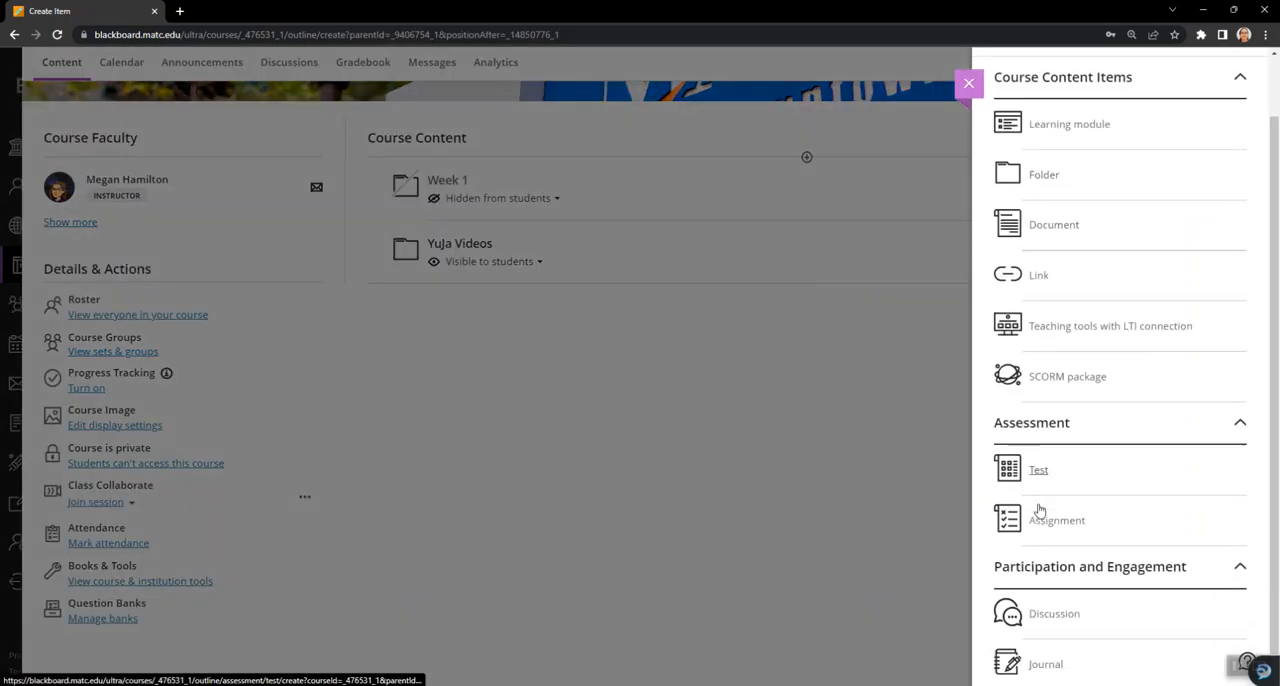
{"action": "left_click", "coordinate": [1039, 447]}
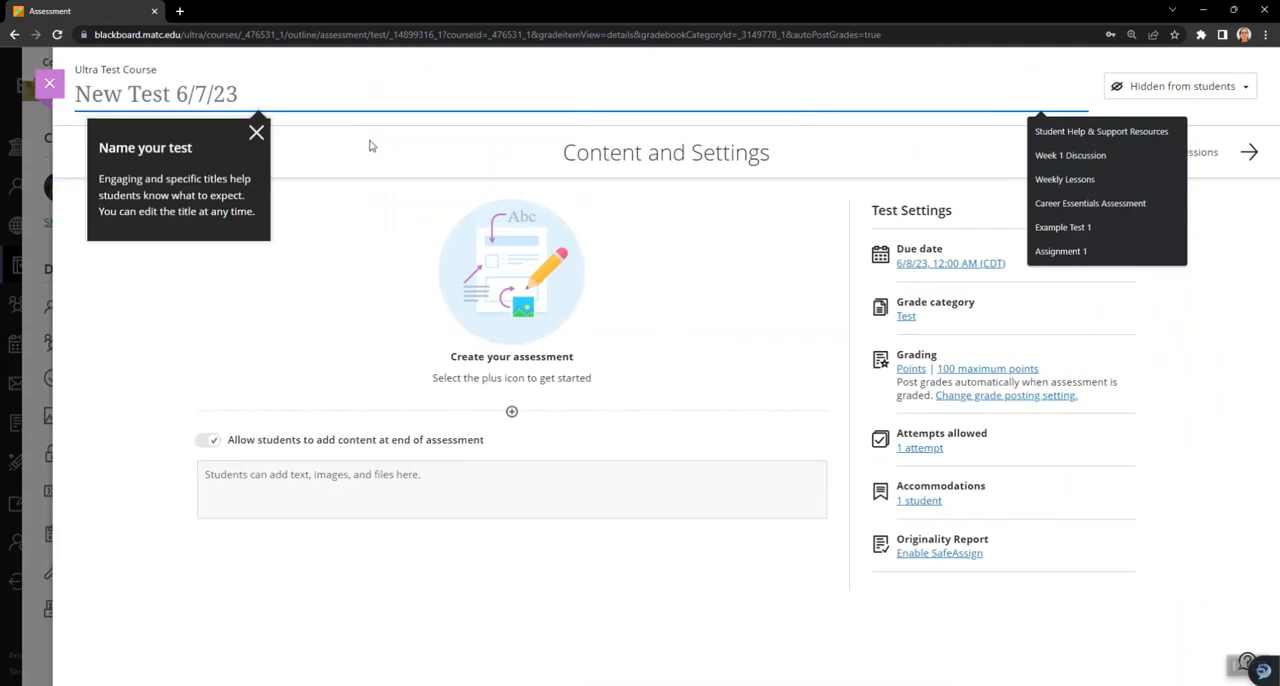
- Name the new test "Random Essay Test 1"
{"action": "type", "text": "Ea"}
{"action": "key", "text": "BackSpace"}
{"action": "key", "text": "BackSpace"}
{"action": "type", "text": "R"}
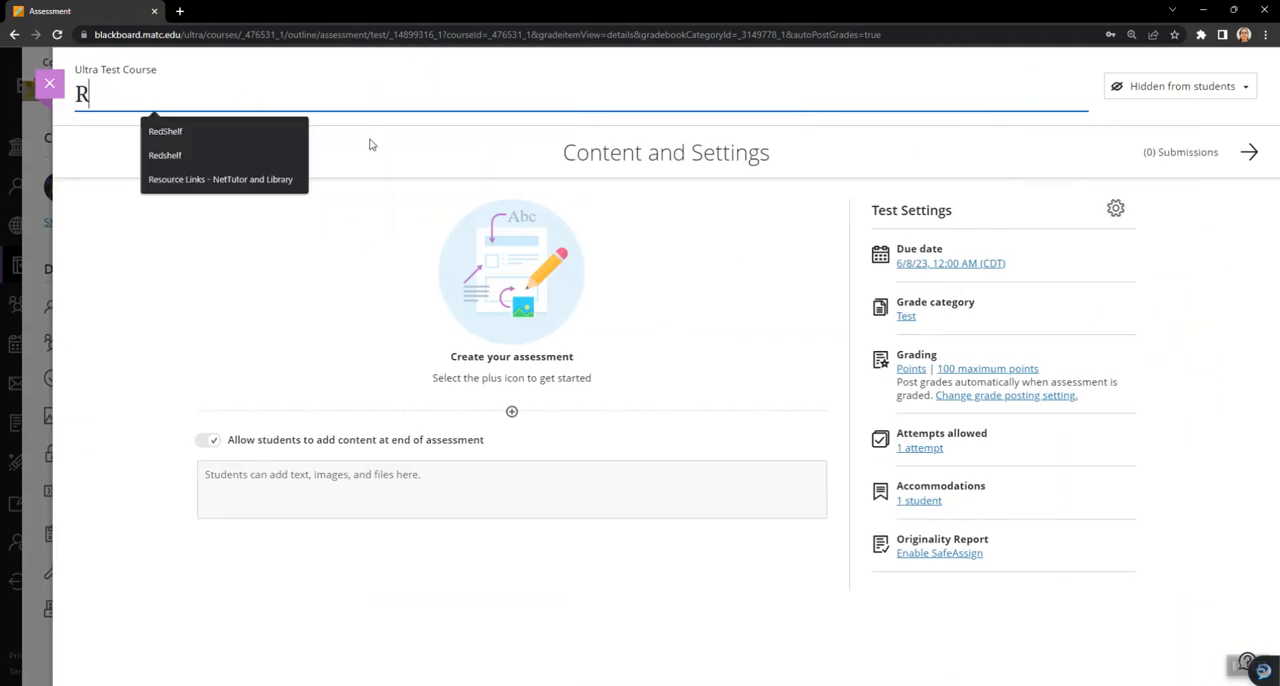
{"action": "type", "text": "andom Essay"}
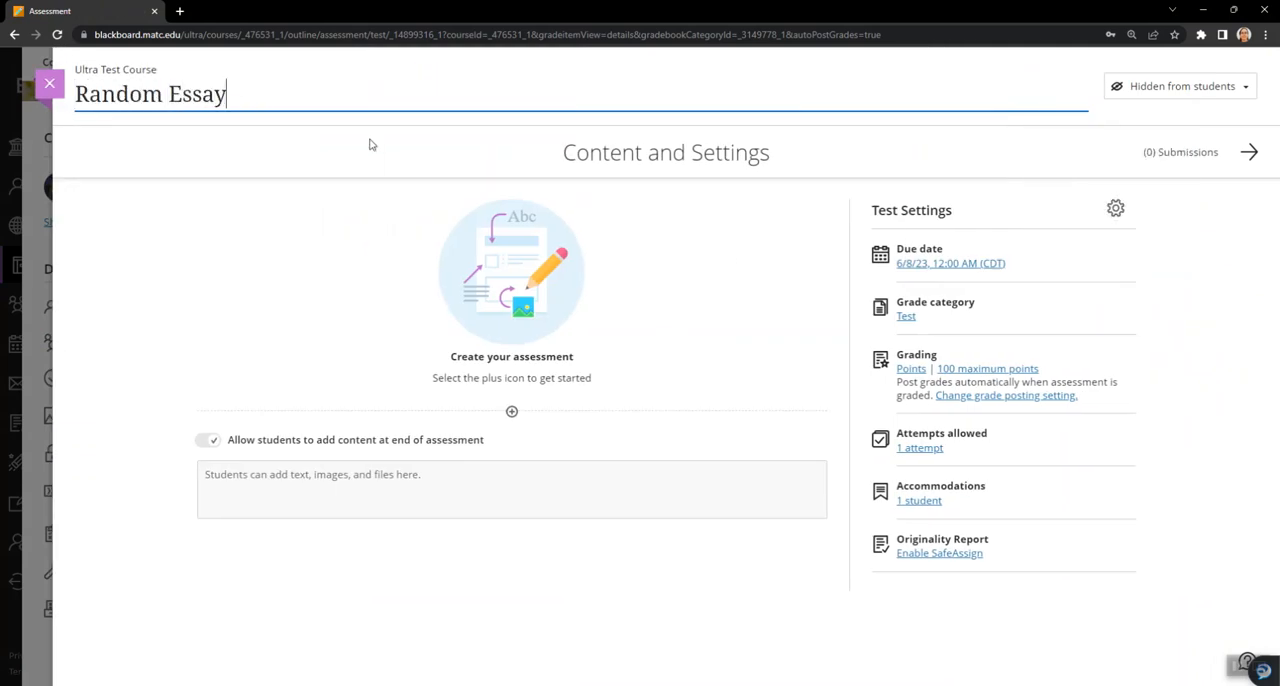
{"action": "type", "text": " Test 1"}
{"action": "left_click", "coordinate": [336, 288]}
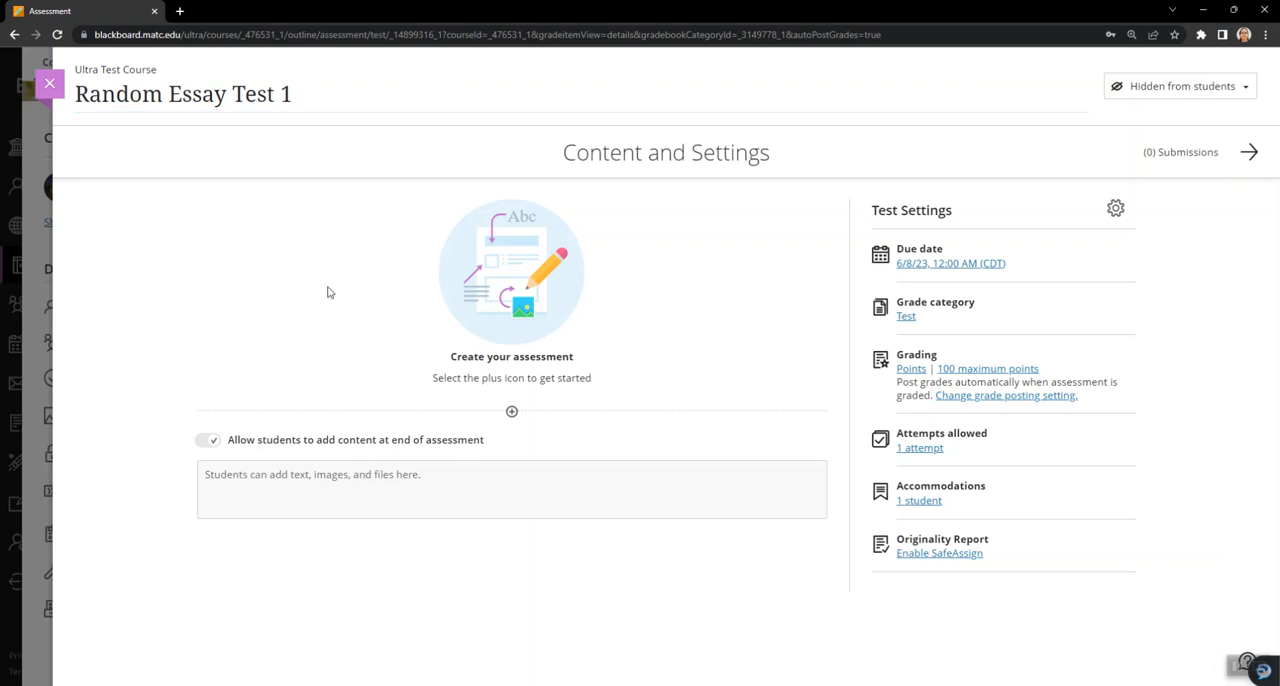
- Add a question pool to the test containing all questions from the Essay Questions bank
{"action": "left_click", "coordinate": [511, 413]}
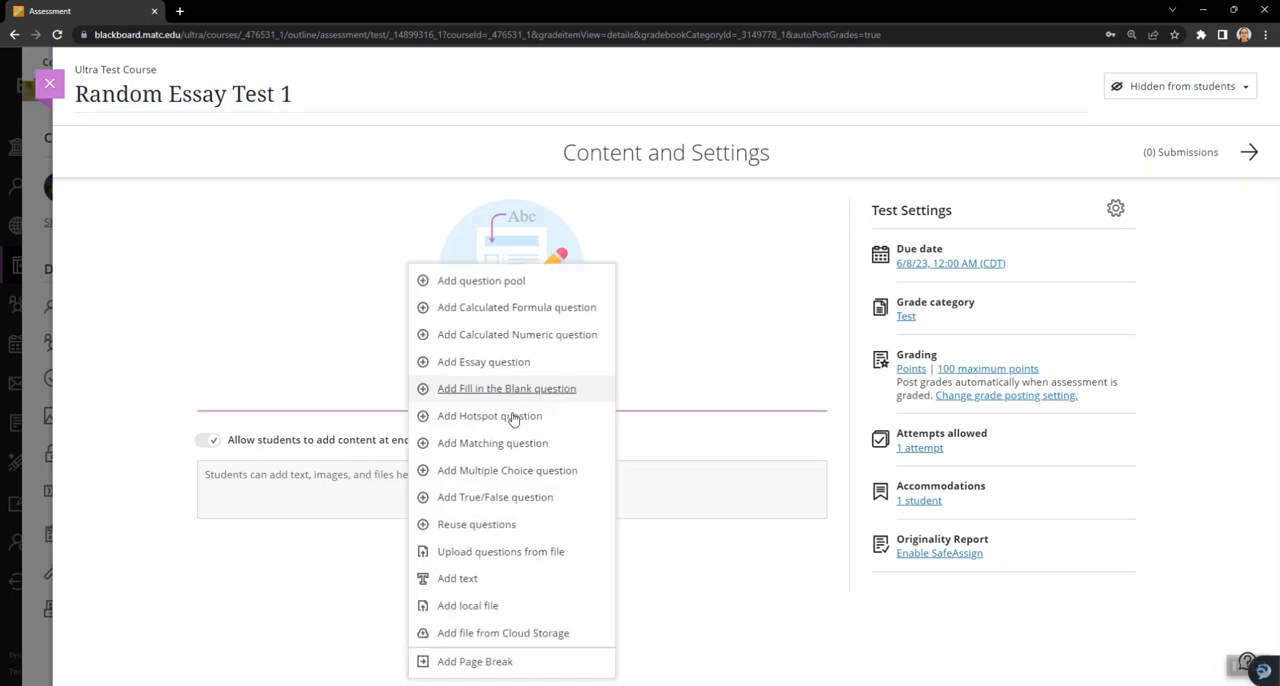
{"action": "left_click", "coordinate": [492, 284]}
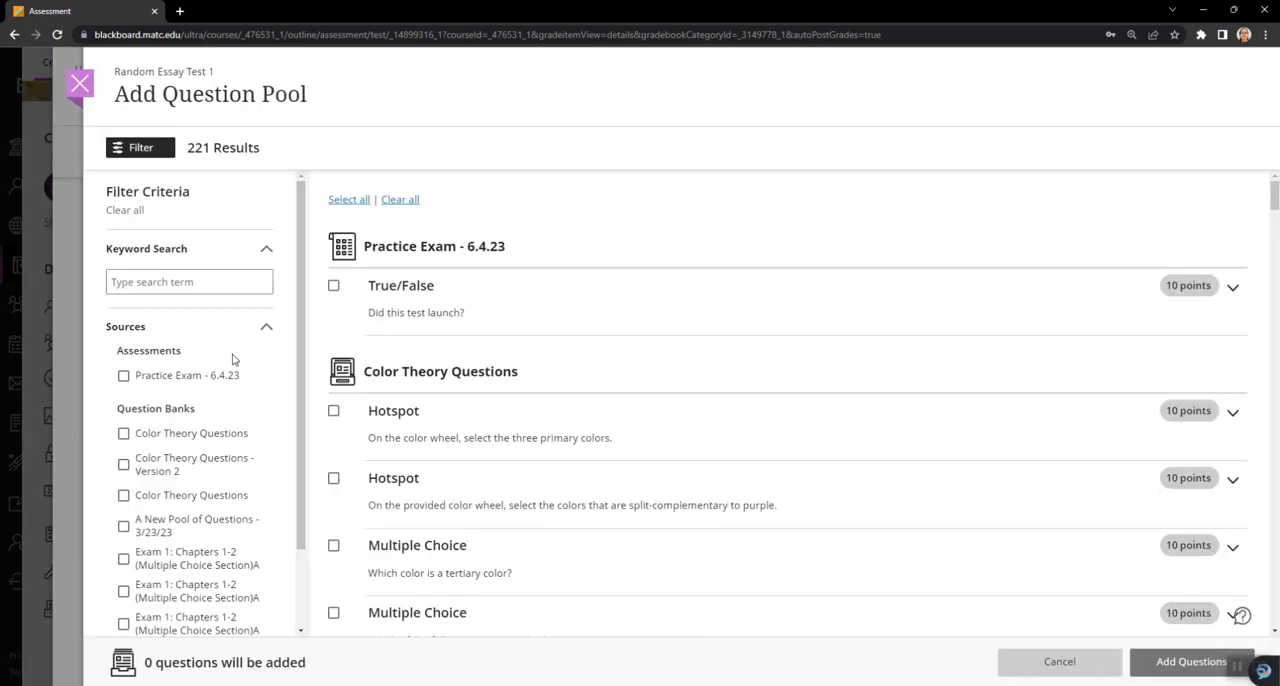
{"action": "scroll", "coordinate": [280, 356], "scroll_direction": "down", "scroll_amount": 2}
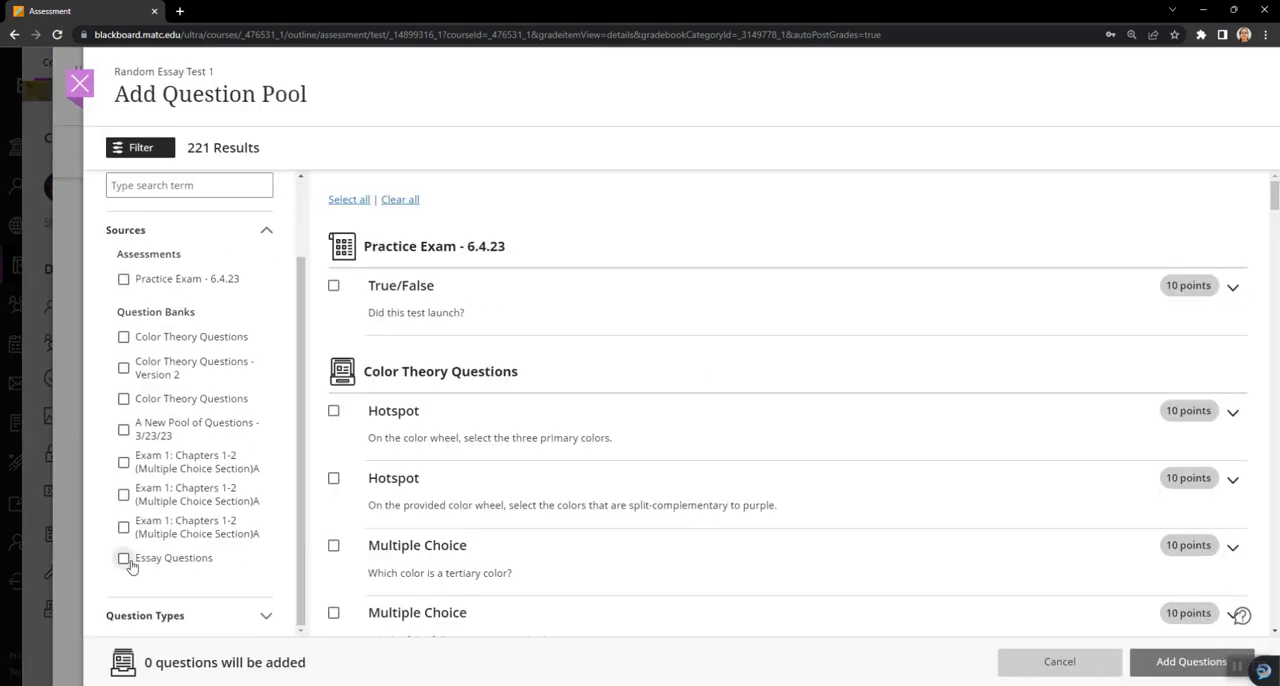
{"action": "left_click", "coordinate": [124, 559]}
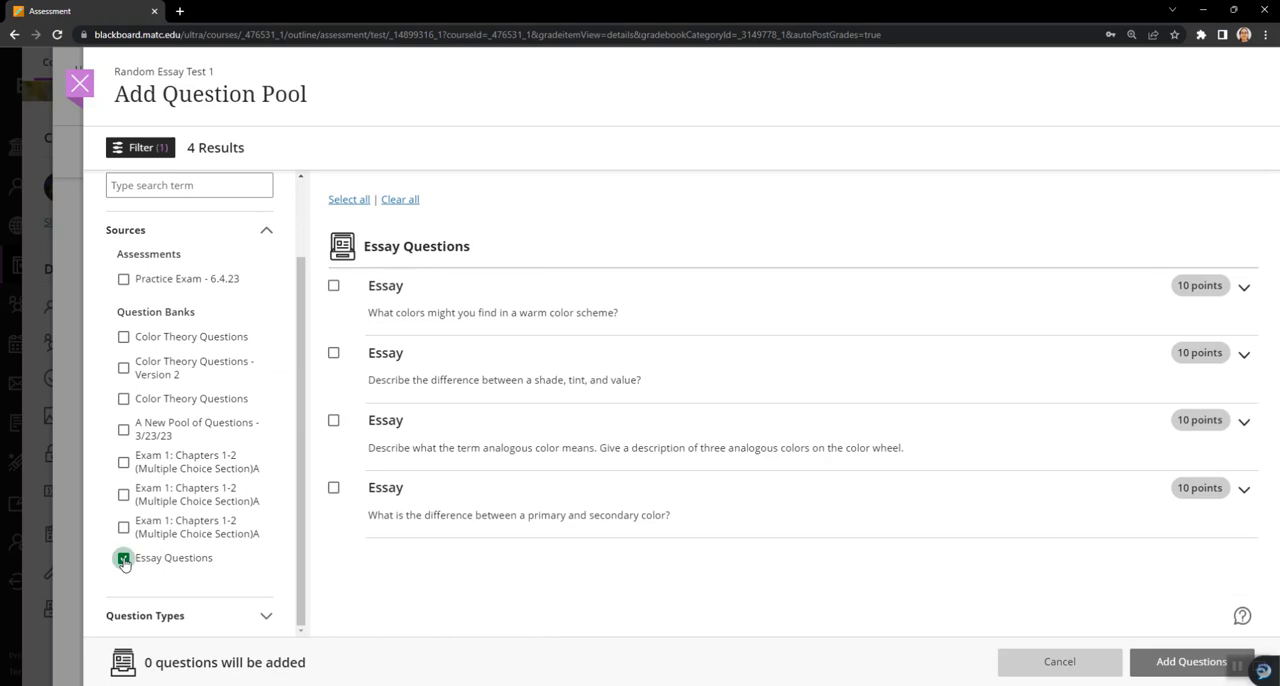
{"action": "left_click", "coordinate": [349, 201]}
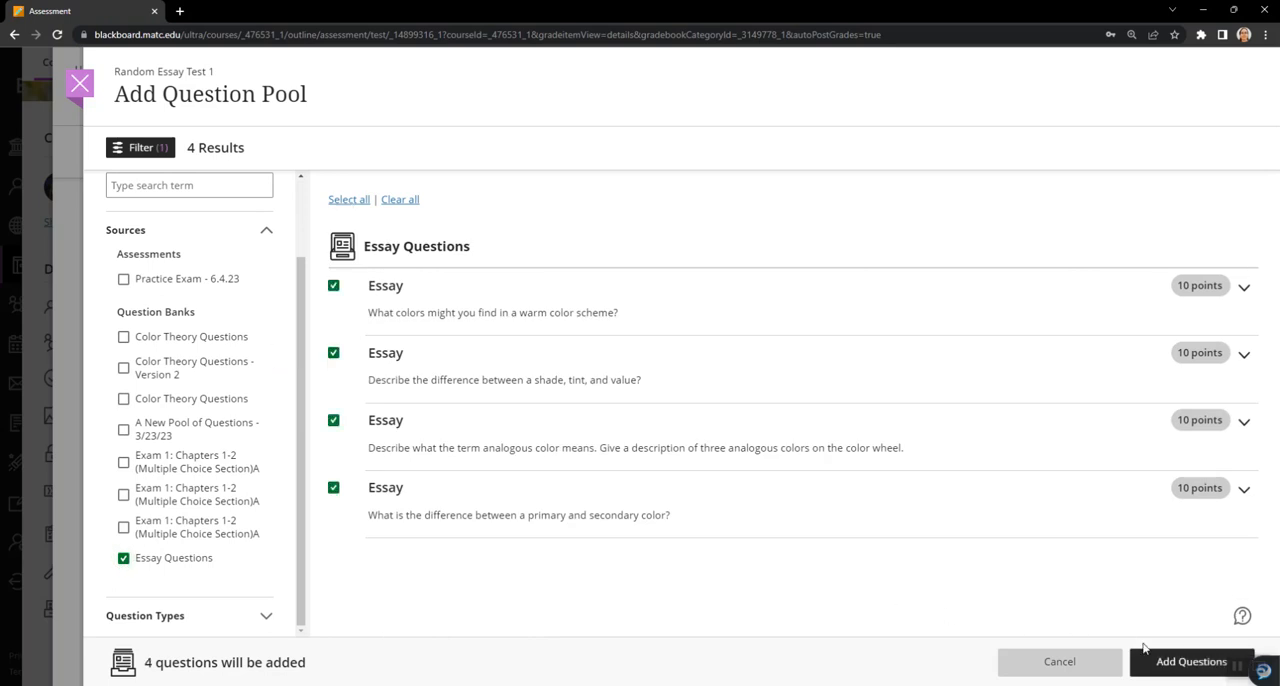
{"action": "left_click", "coordinate": [1147, 660]}
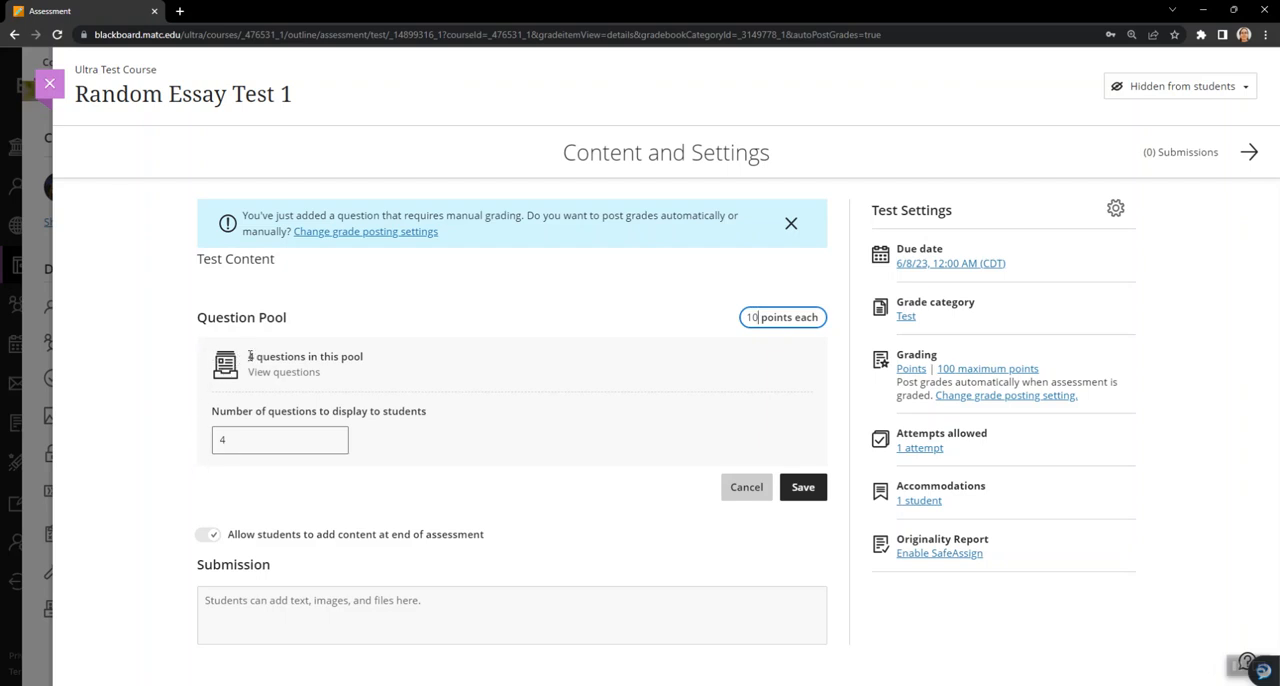
- Set the pool to display 2 questions to students at 50 points each, and save it
{"action": "left_click", "coordinate": [240, 443]}
{"action": "left_click_drag", "start_coordinate": [240, 443], "coordinate": [213, 440]}
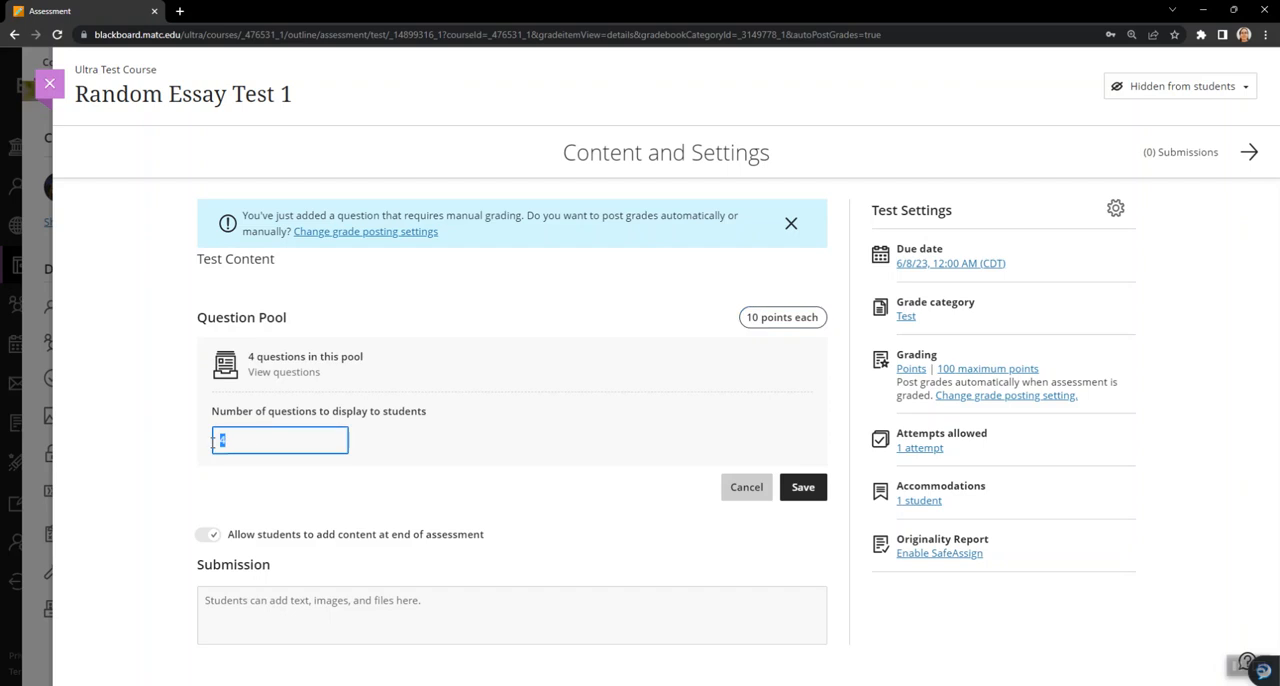
{"action": "left_click", "coordinate": [177, 428]}
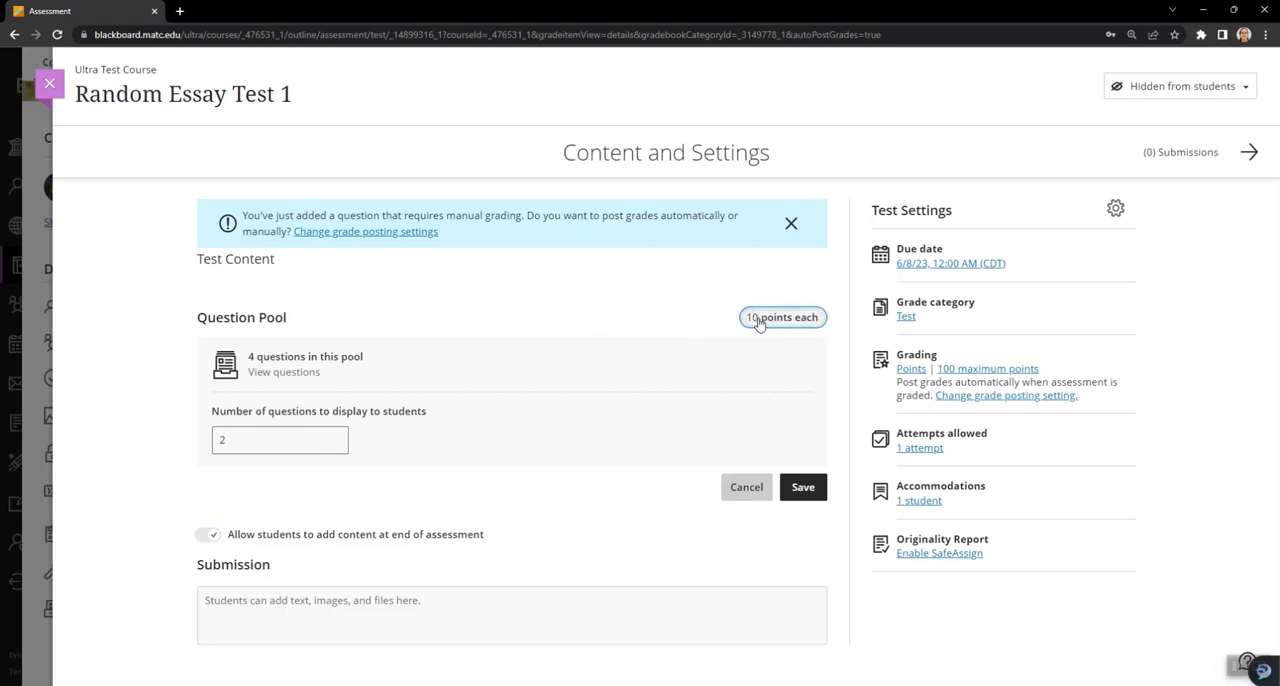
{"action": "left_click_drag", "start_coordinate": [759, 323], "coordinate": [722, 327]}
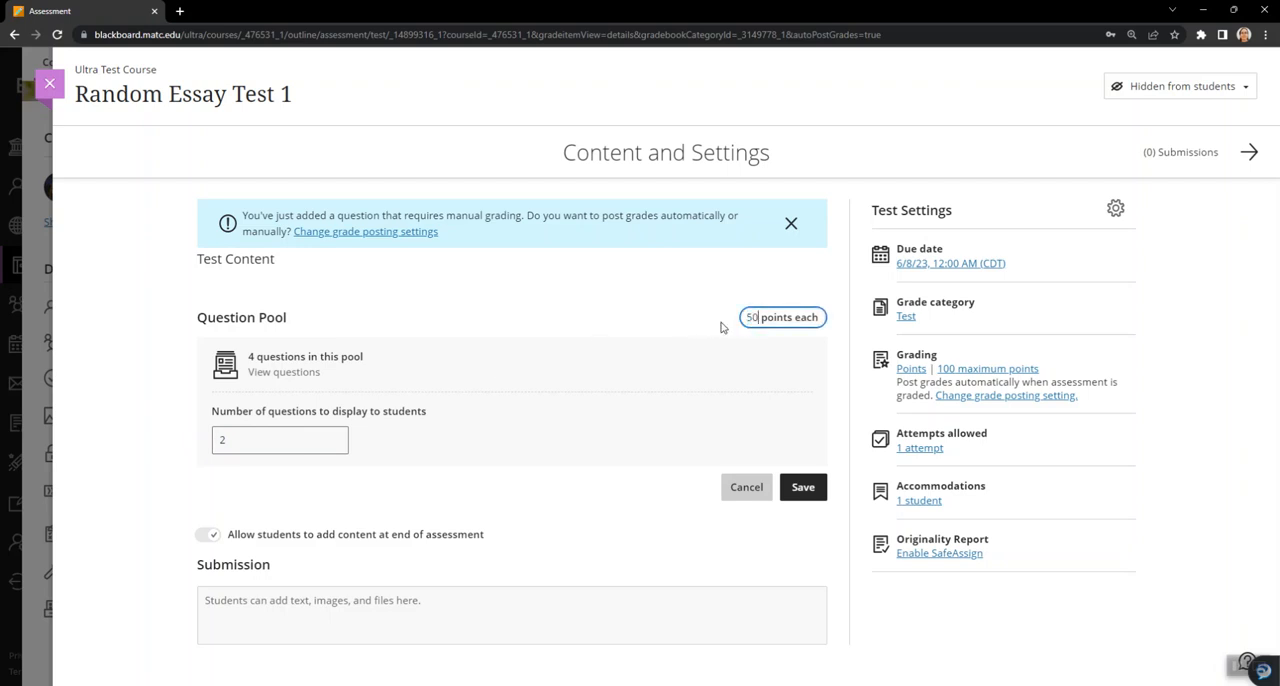
{"action": "left_click", "coordinate": [672, 315]}
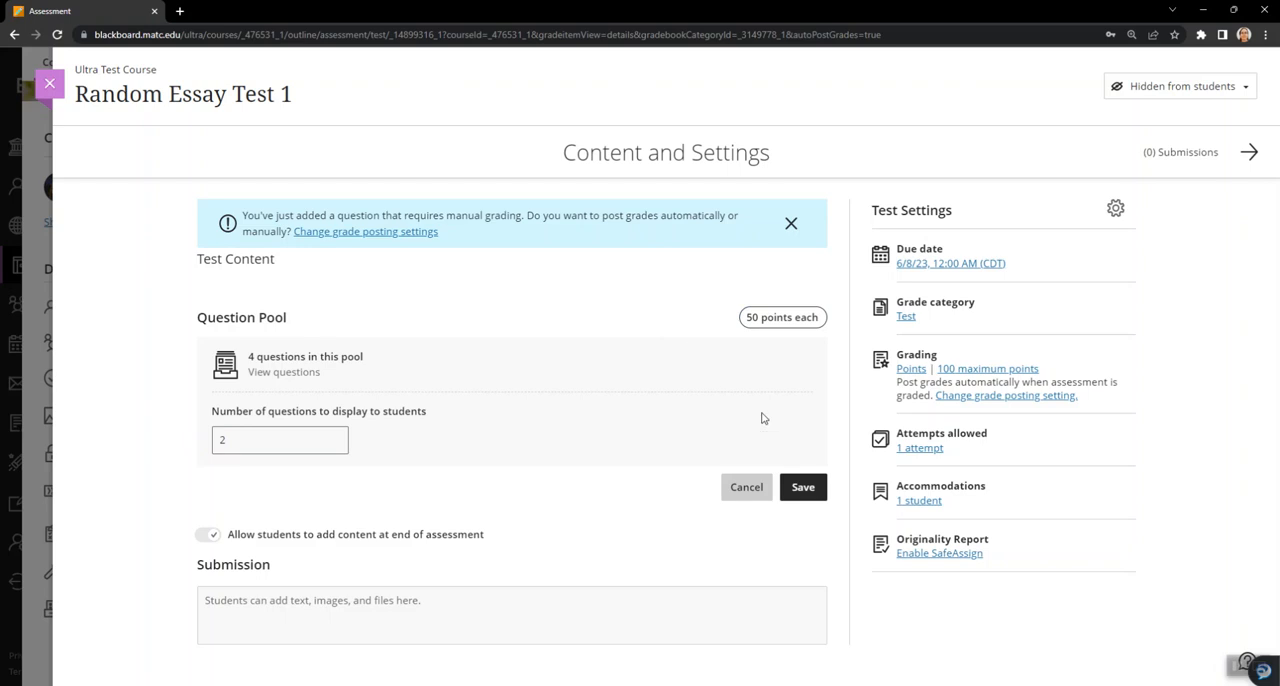
{"action": "left_click", "coordinate": [804, 488]}
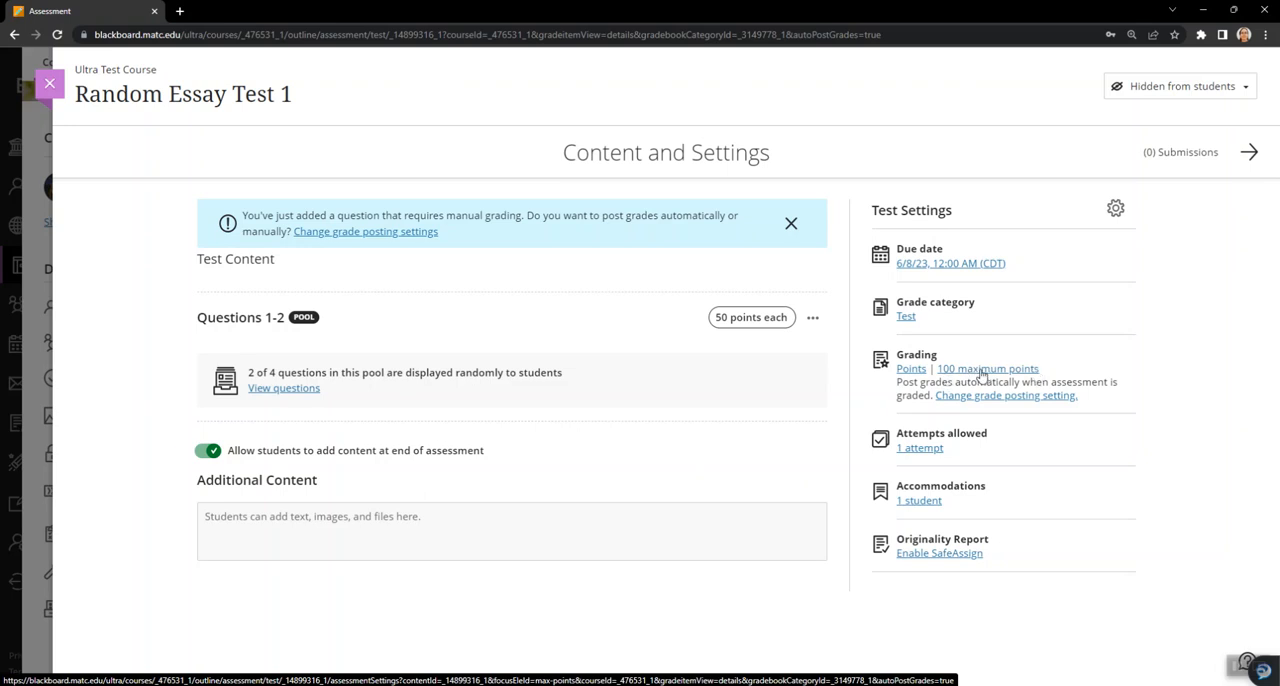
- Review the list of questions included in the test's question pool, and return to the test
{"action": "left_click", "coordinate": [286, 390]}
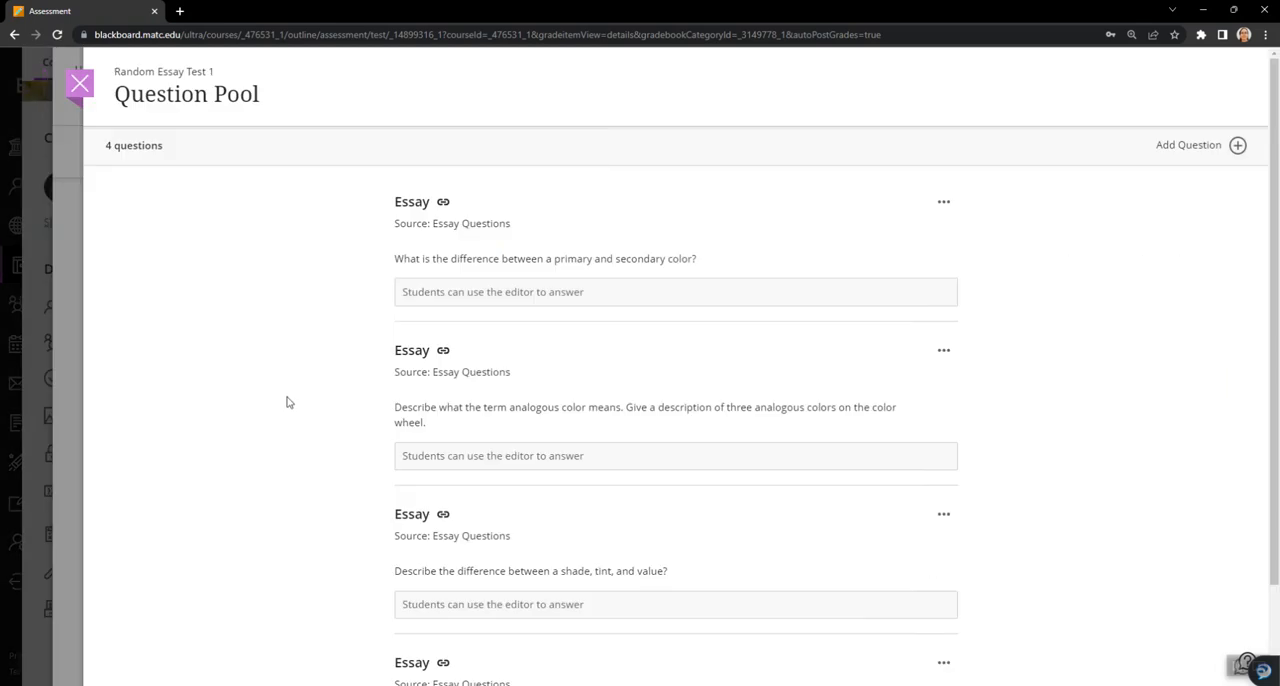
{"action": "left_click", "coordinate": [81, 86]}
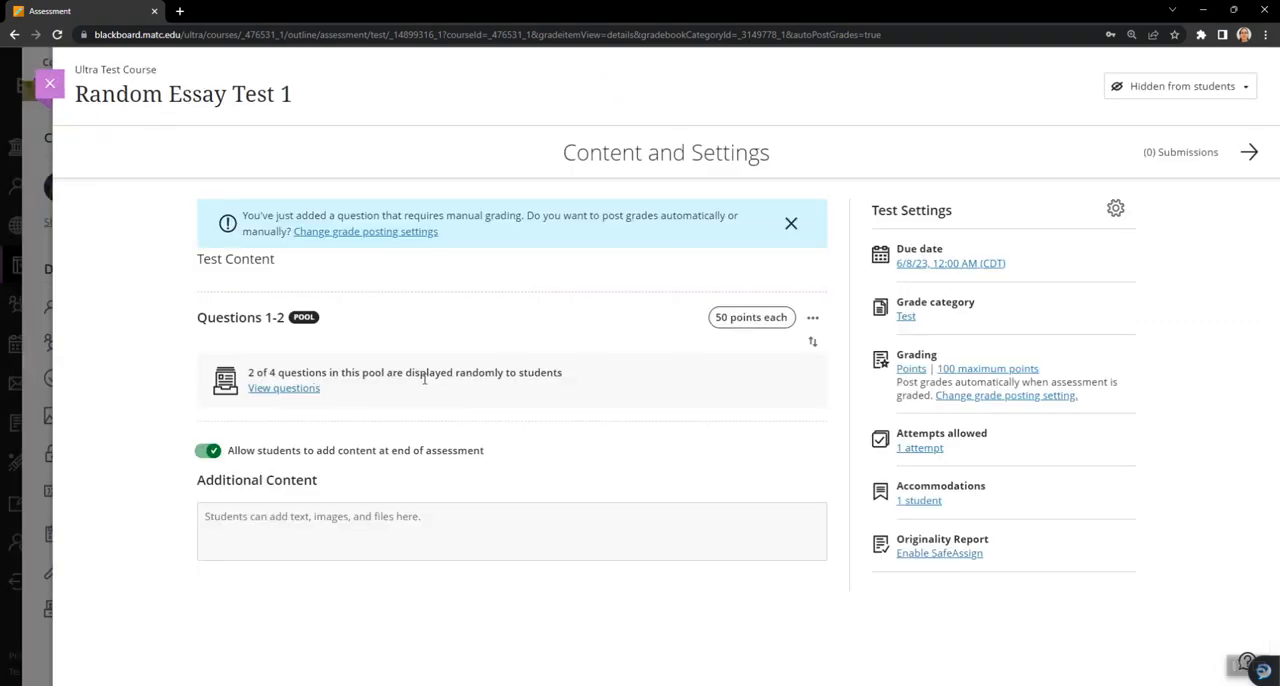
- Open the test settings and set the attempts allowed to 2
{"action": "left_click", "coordinate": [1115, 210]}
{"action": "scroll", "coordinate": [1178, 287], "scroll_direction": "down", "scroll_amount": 6}
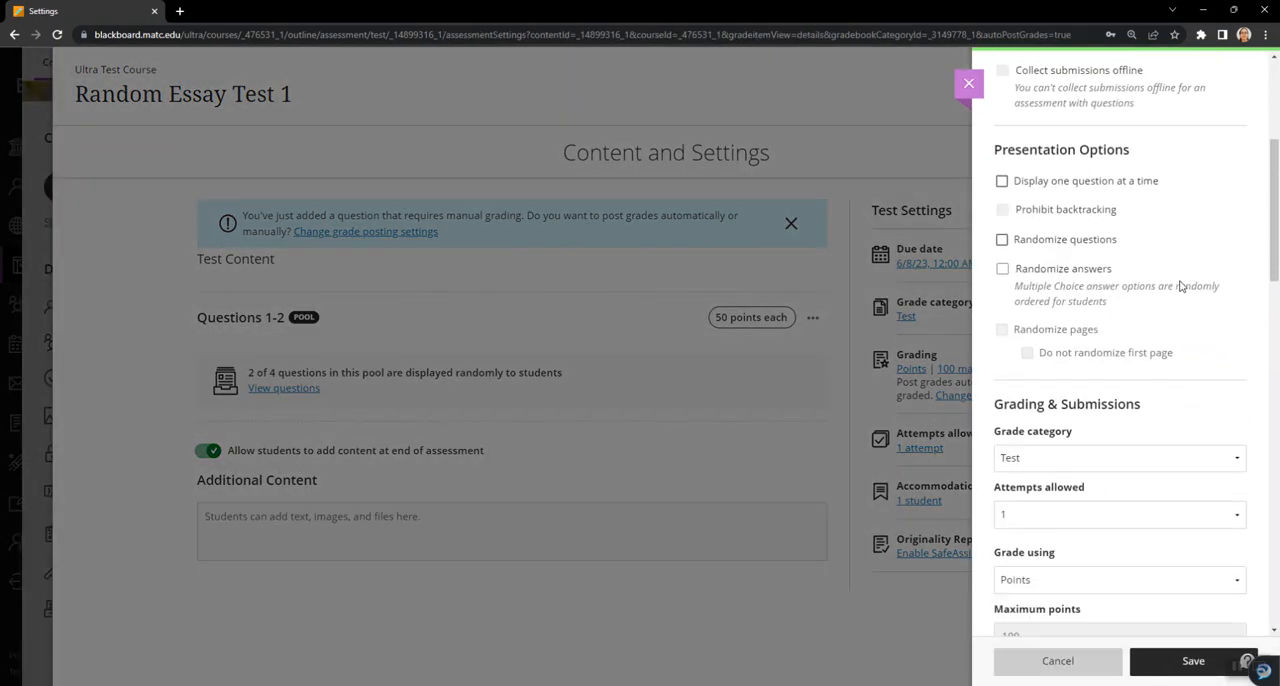
{"action": "scroll", "coordinate": [1181, 287], "scroll_direction": "down", "scroll_amount": 2}
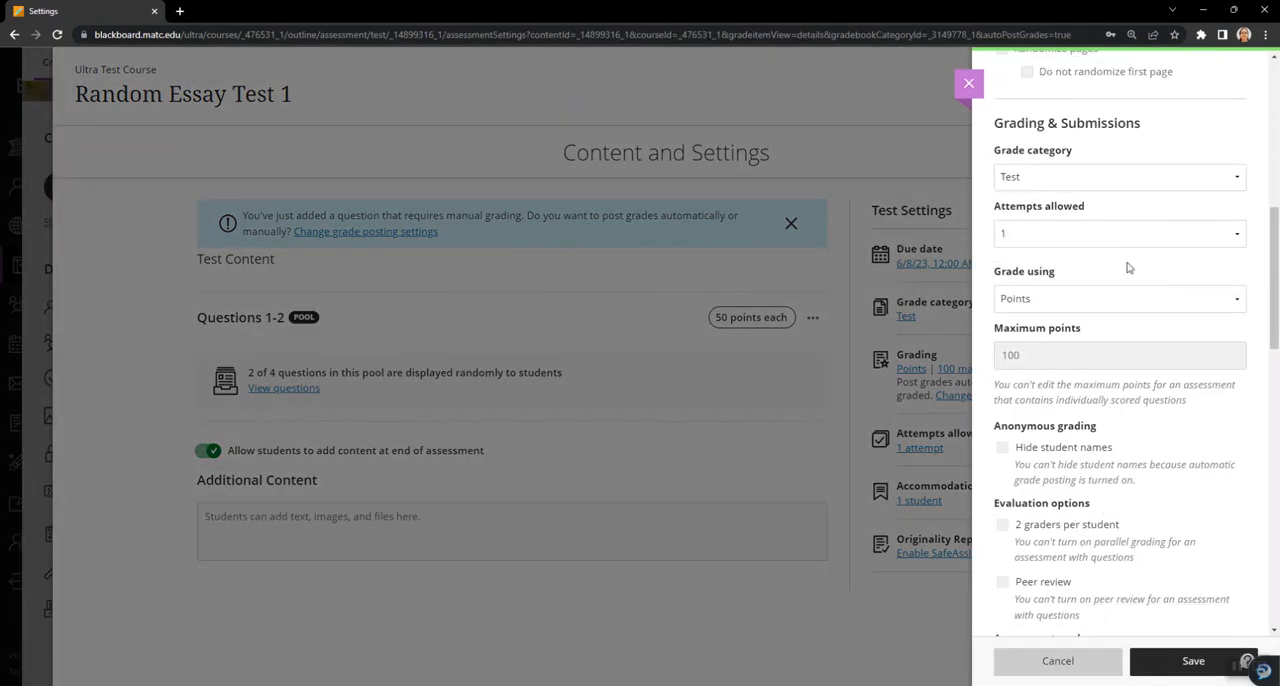
{"action": "scroll", "coordinate": [1128, 268], "scroll_direction": "down", "scroll_amount": 1}
{"action": "left_click", "coordinate": [1061, 171]}
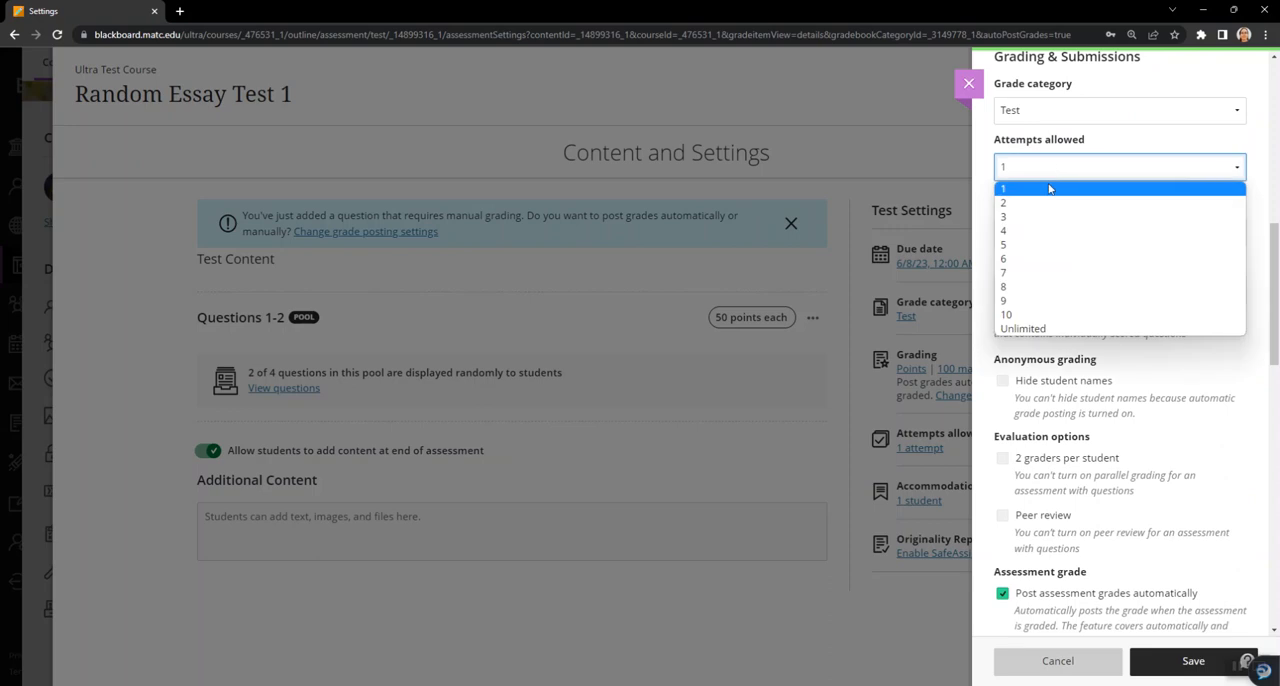
{"action": "left_click", "coordinate": [1038, 206]}
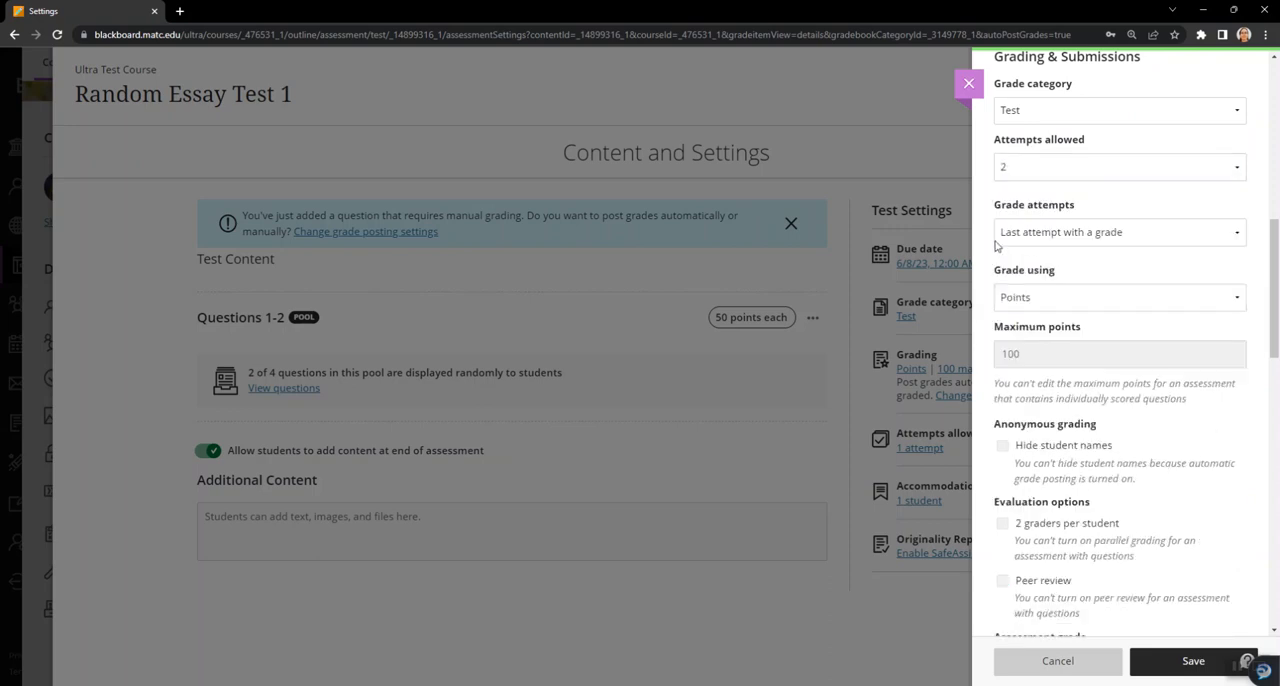
{"action": "scroll", "coordinate": [990, 205], "scroll_direction": "down", "scroll_amount": 2}
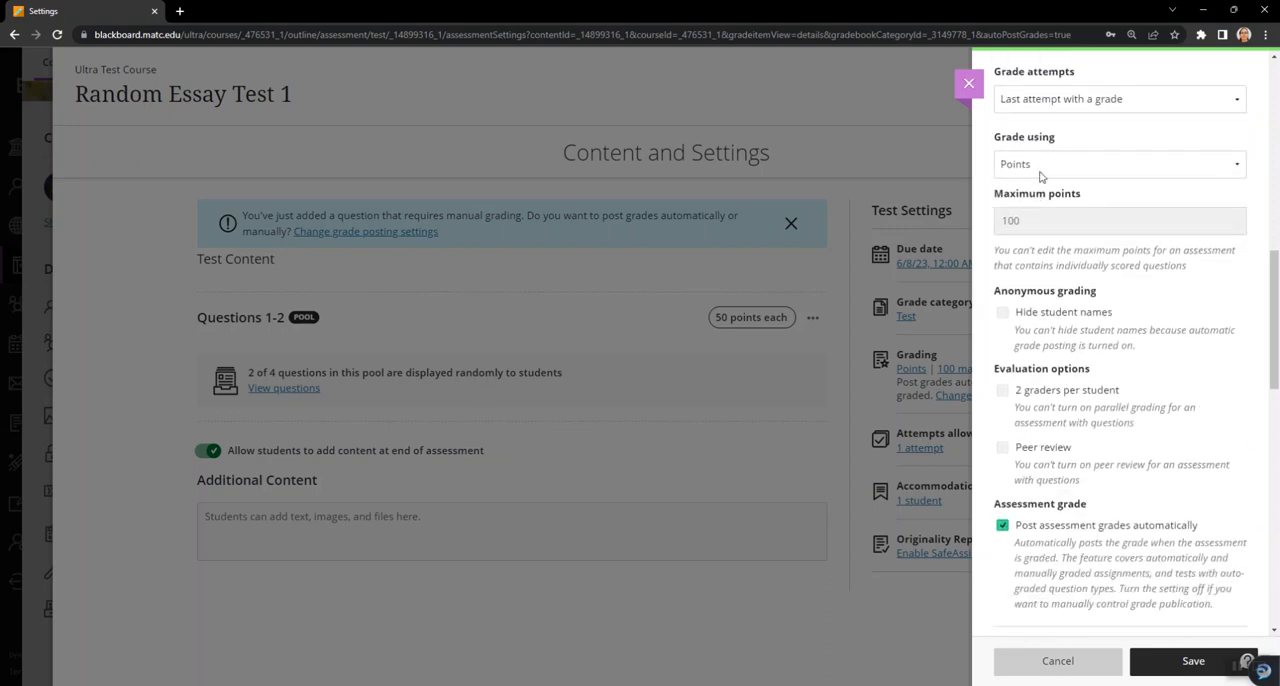
{"action": "left_click", "coordinate": [1040, 172]}
{"action": "left_click", "coordinate": [982, 148]}
- Set the question scores to show after individual grade is posted, and save the assessment results timing
{"action": "scroll", "coordinate": [1020, 240], "scroll_direction": "down", "scroll_amount": 5}
{"action": "scroll", "coordinate": [1022, 258], "scroll_direction": "down", "scroll_amount": 3}
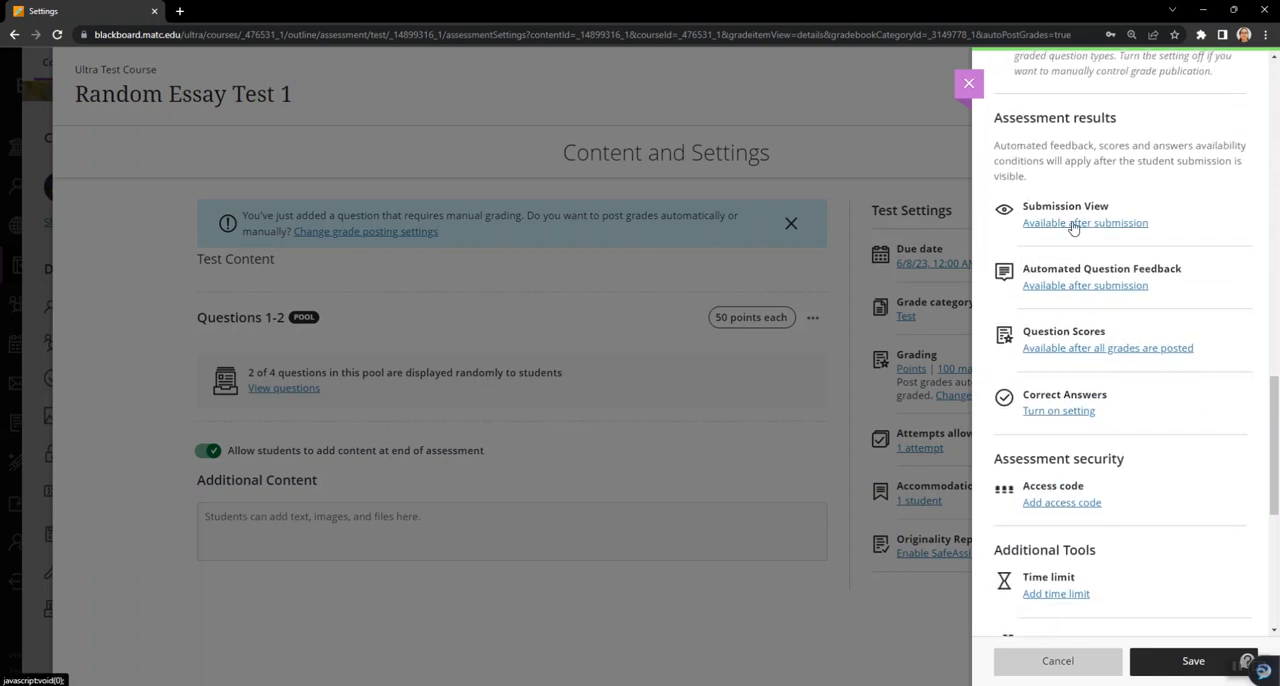
{"action": "left_click", "coordinate": [1073, 224]}
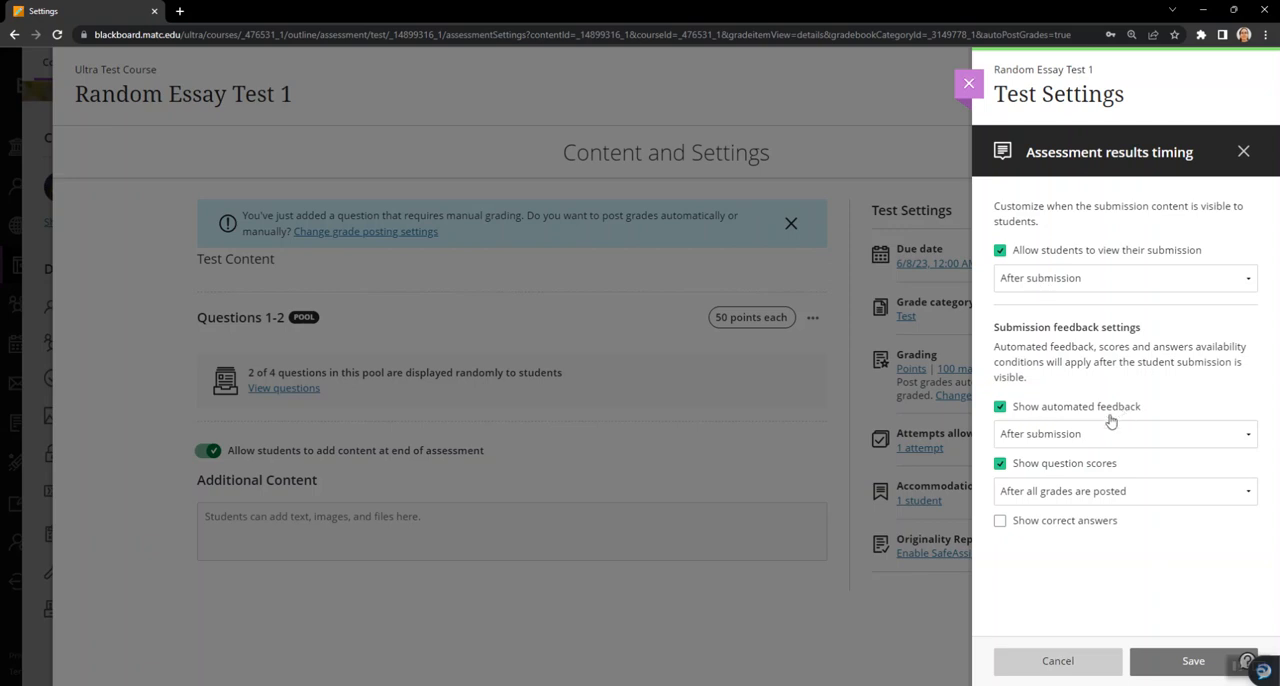
{"action": "left_click", "coordinate": [1073, 436]}
{"action": "left_click", "coordinate": [1073, 437]}
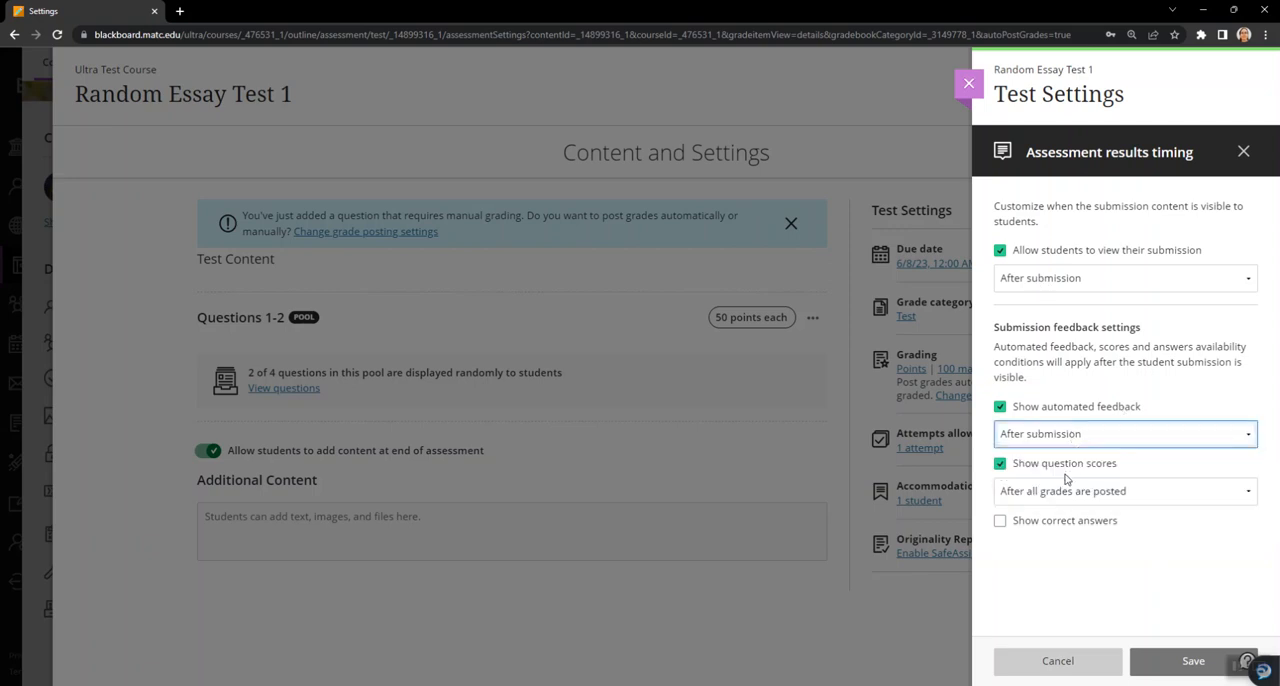
{"action": "left_click", "coordinate": [1081, 495]}
{"action": "left_click", "coordinate": [1078, 510]}
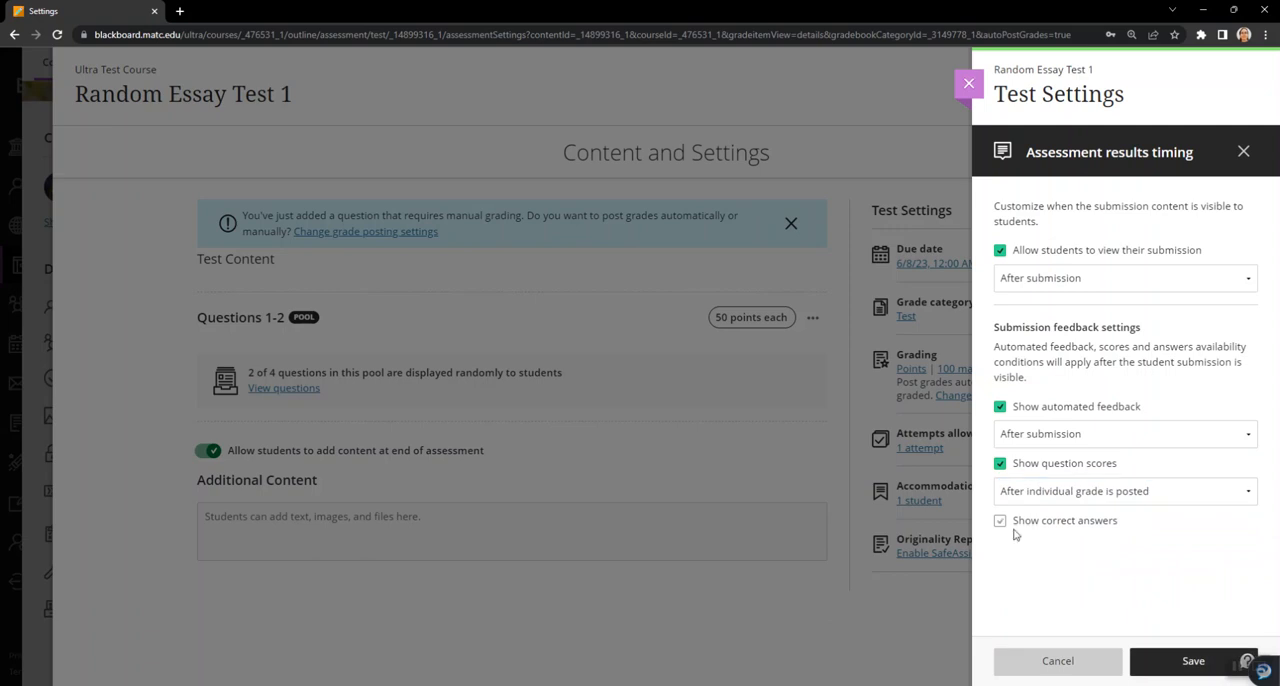
{"action": "left_click", "coordinate": [1193, 661]}
- Add a time limit of 190 minutes to the test, and save the test settings
{"action": "scroll", "coordinate": [1090, 435], "scroll_direction": "down", "scroll_amount": 2}
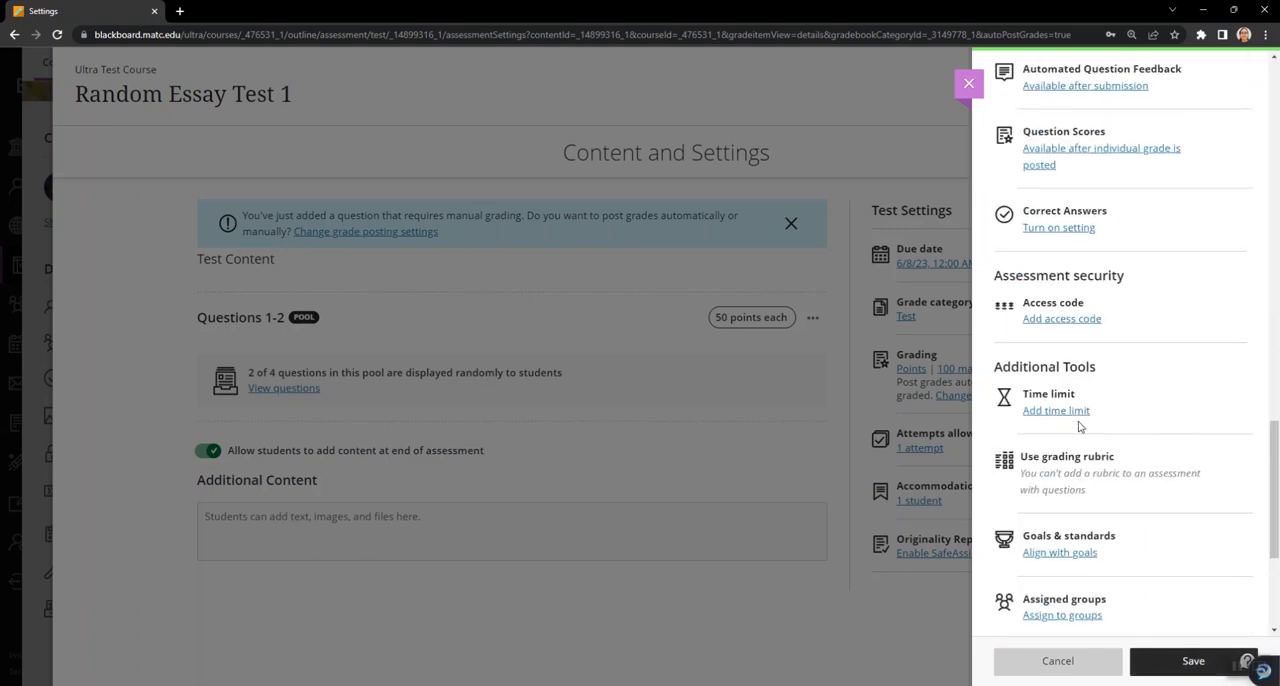
{"action": "left_click", "coordinate": [1056, 410]}
{"action": "left_click", "coordinate": [1030, 234]}
{"action": "left_click_drag", "start_coordinate": [1027, 235], "coordinate": [948, 245]}
{"action": "type", "text": "190"}
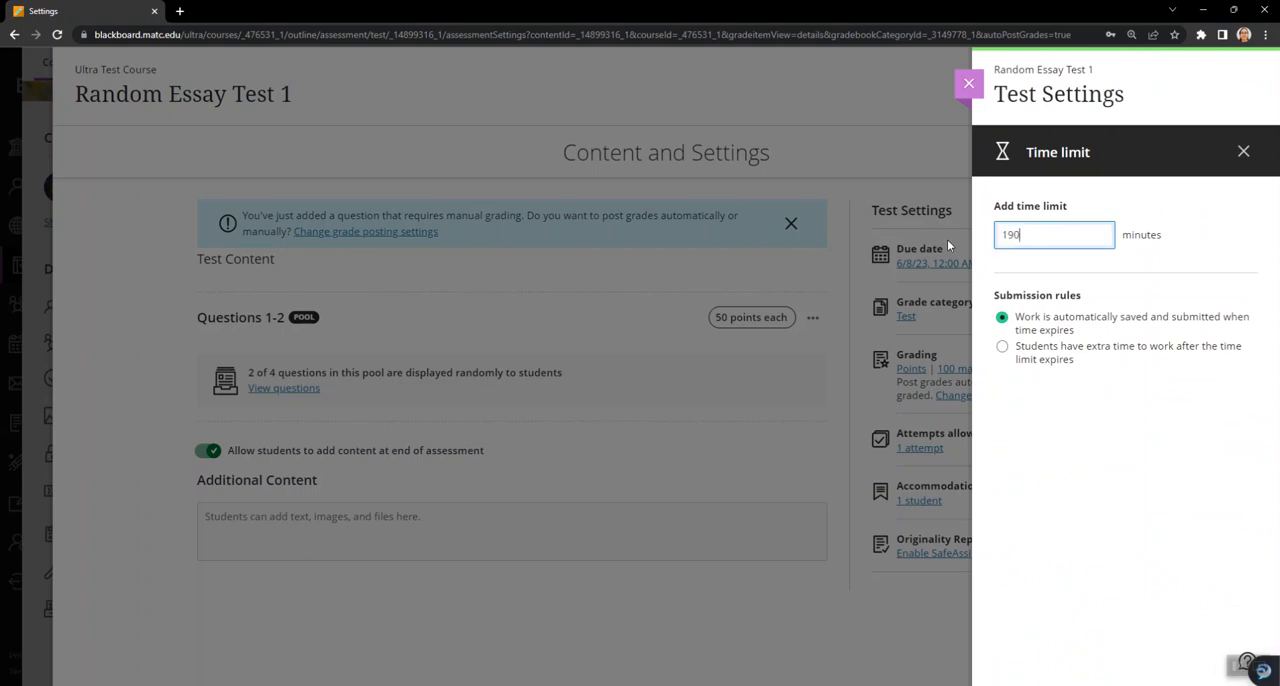
{"action": "left_click", "coordinate": [1214, 250]}
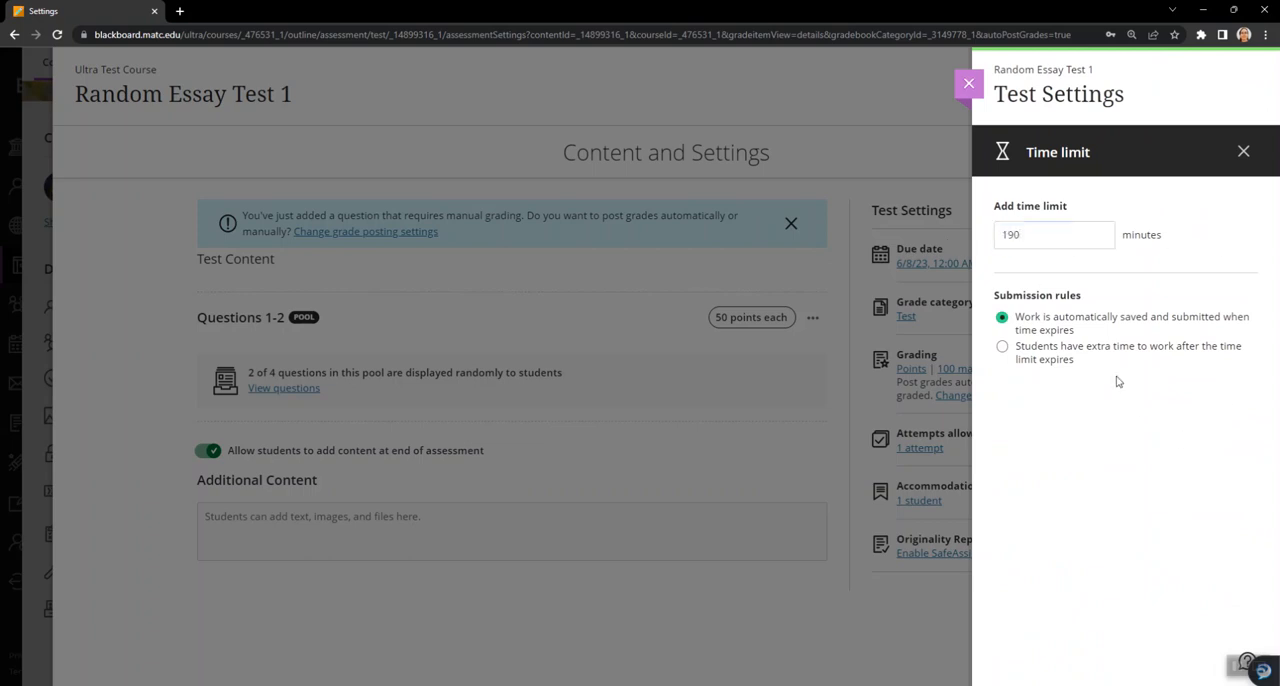
{"action": "left_click", "coordinate": [1243, 151]}
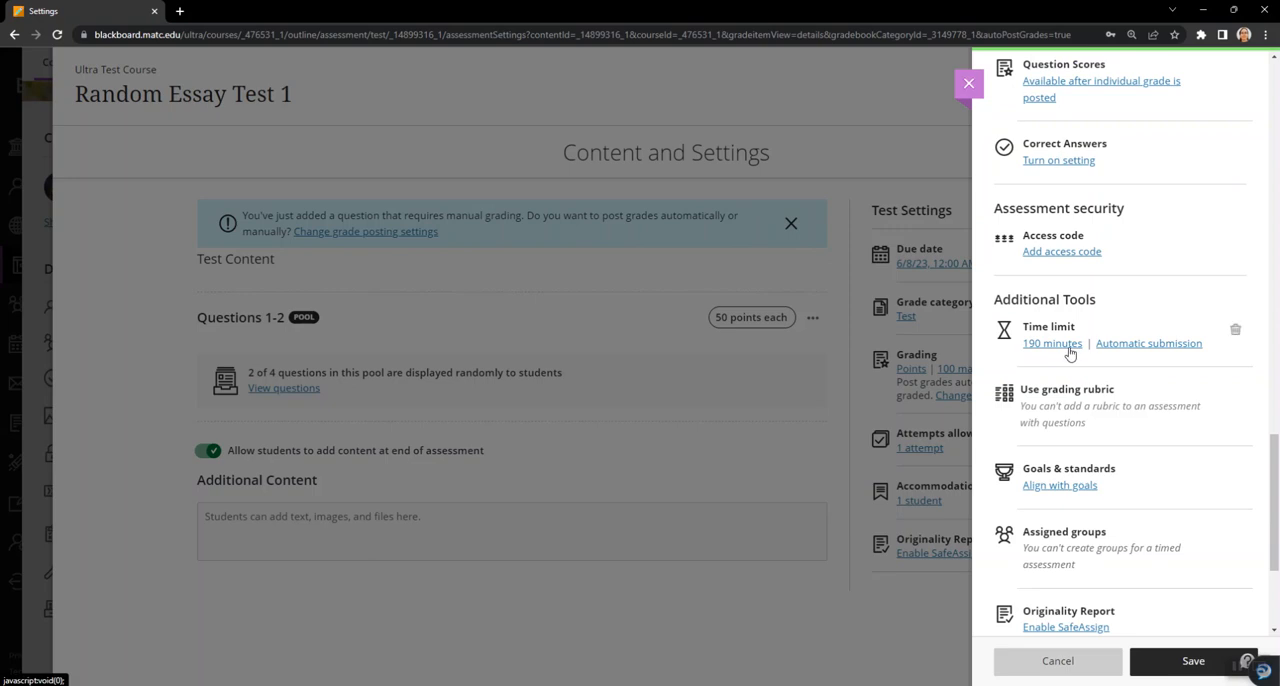
{"action": "scroll", "coordinate": [1175, 366], "scroll_direction": "down", "scroll_amount": 1}
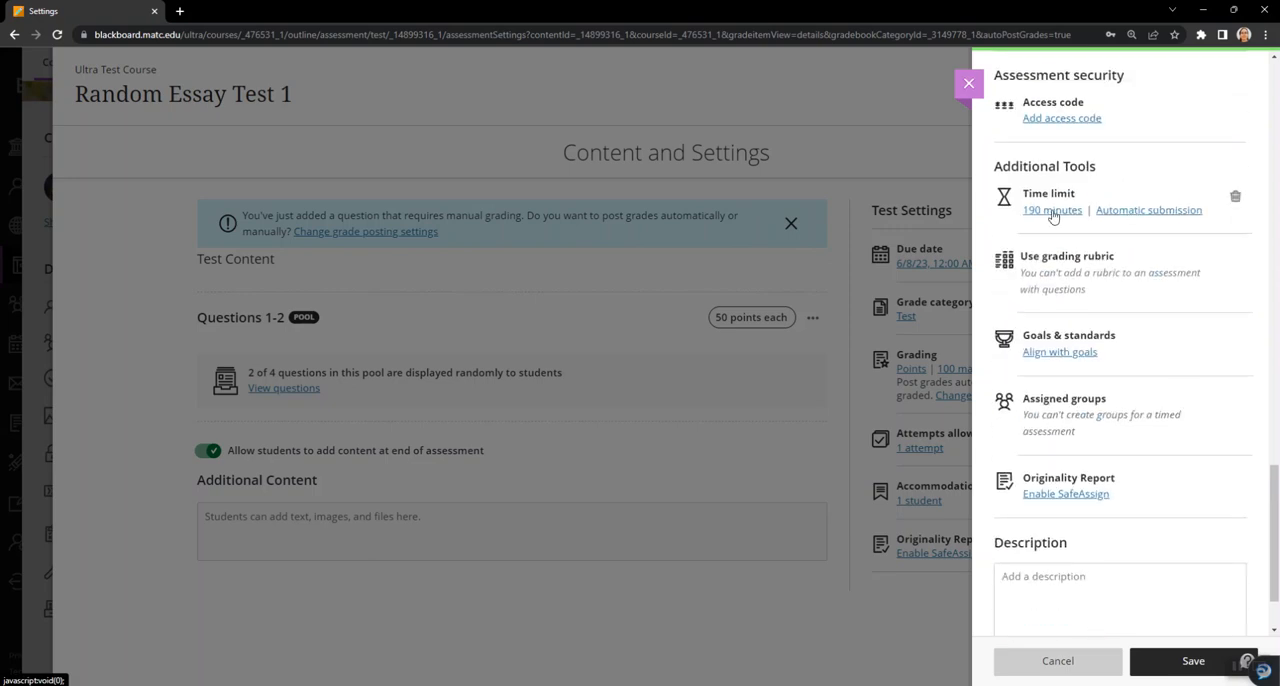
{"action": "scroll", "coordinate": [1214, 334], "scroll_direction": "down", "scroll_amount": 1}
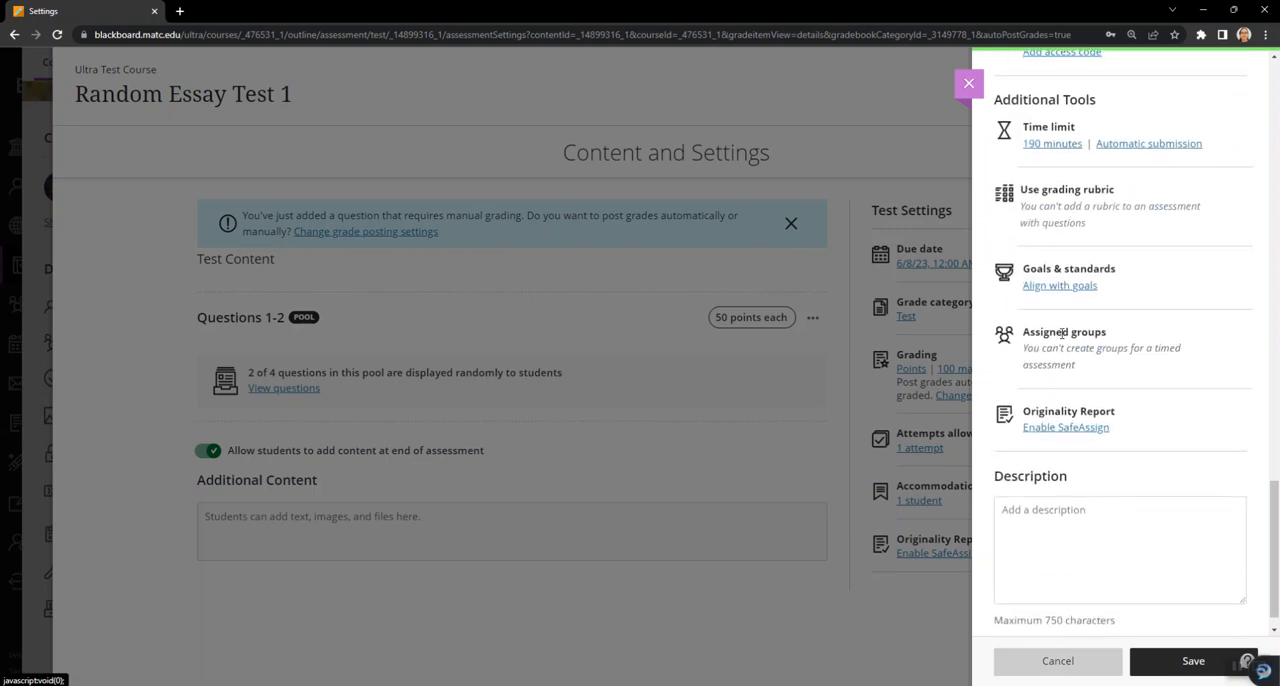
{"action": "scroll", "coordinate": [1062, 330], "scroll_direction": "down", "scroll_amount": 1}
{"action": "left_click", "coordinate": [1166, 664]}
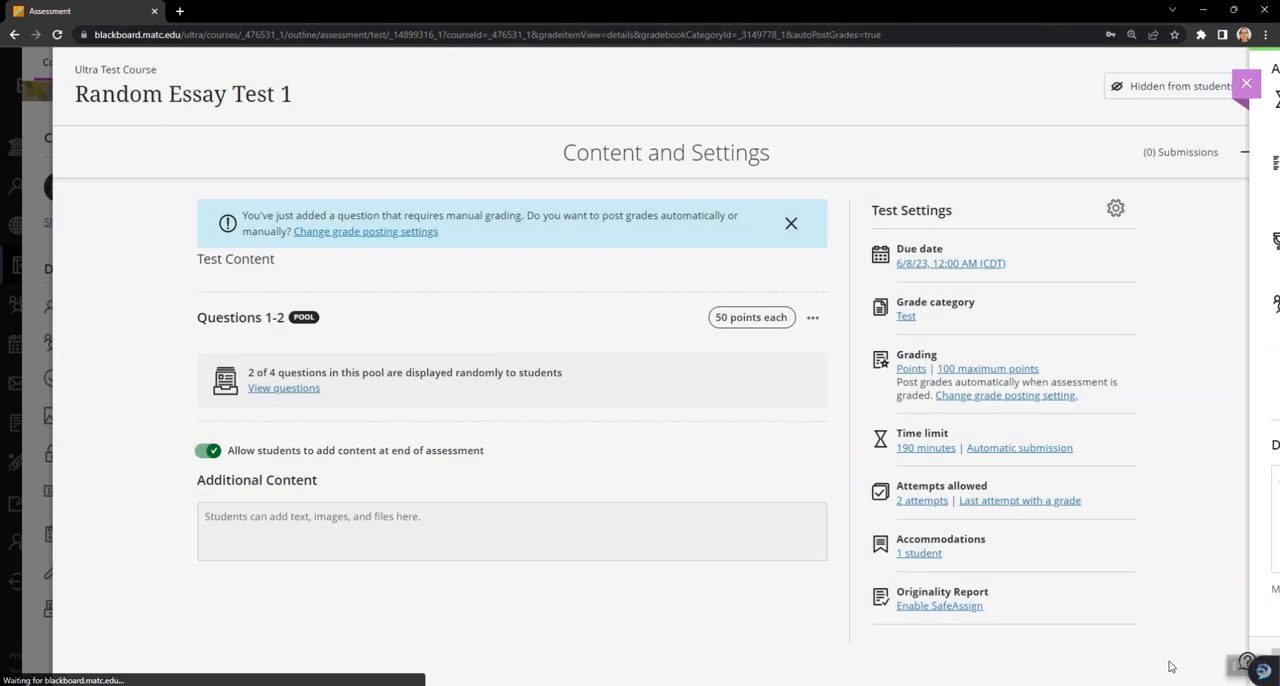
- Make Random Essay Test 1 visible to students and return to the course content
{"action": "left_click", "coordinate": [1165, 88]}
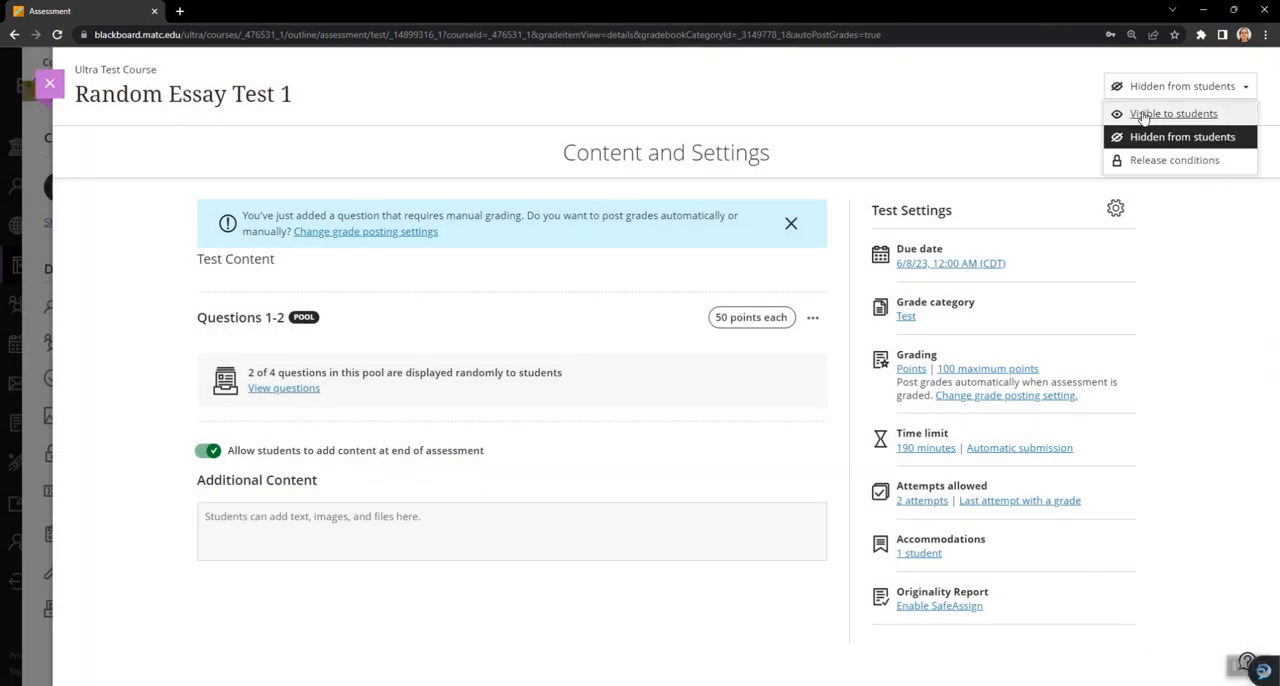
{"action": "left_click", "coordinate": [1123, 114]}
{"action": "left_click", "coordinate": [49, 83]}
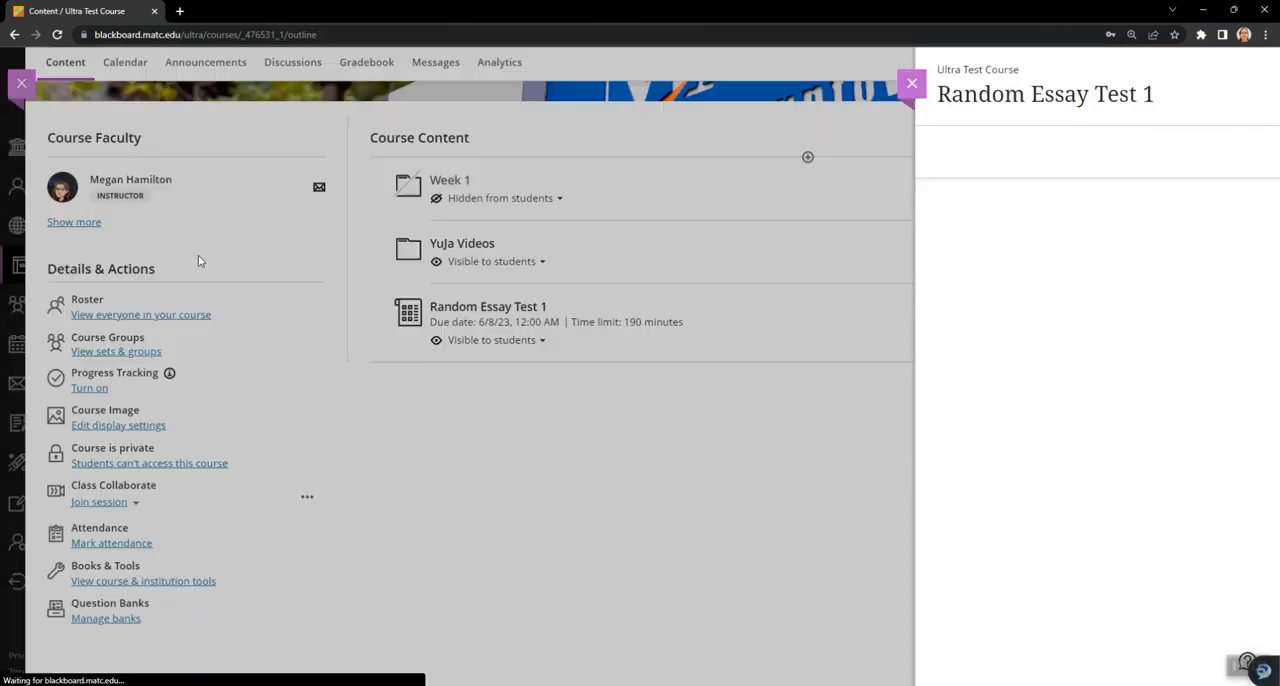
- Start a student preview of the course and begin attempt 1 of Random Essay Test 1 with its timer
{"action": "left_click", "coordinate": [1196, 63]}
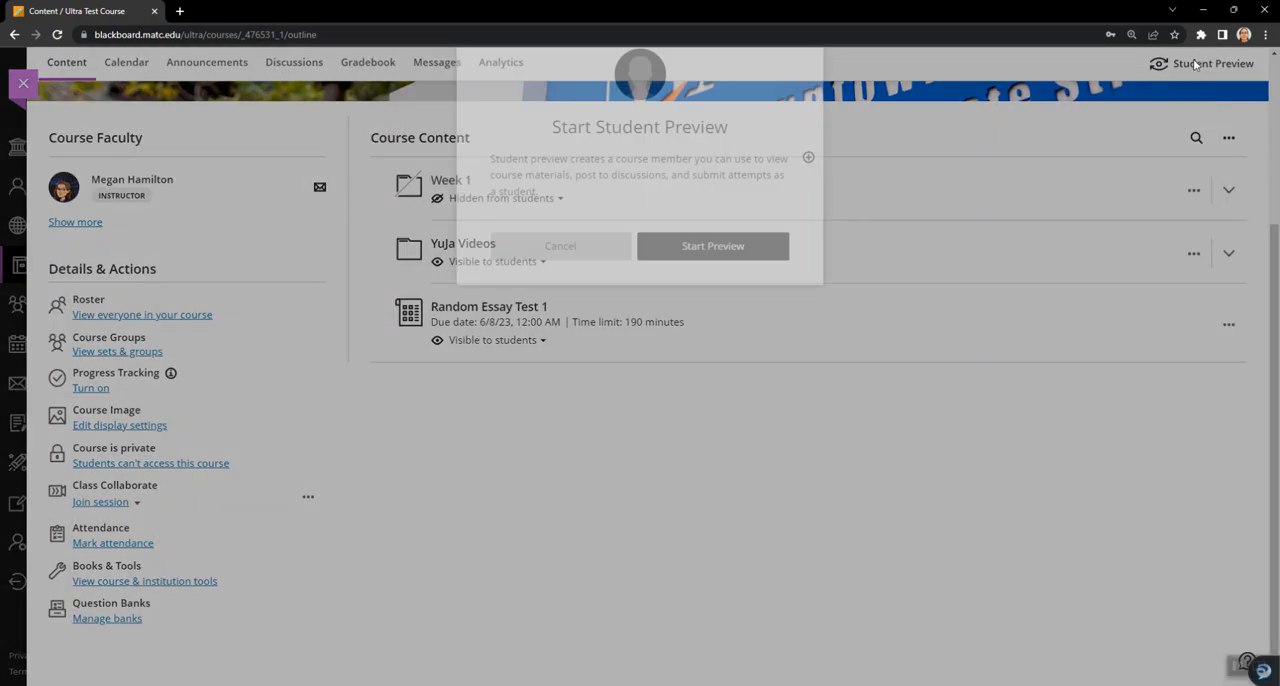
{"action": "left_click", "coordinate": [716, 276]}
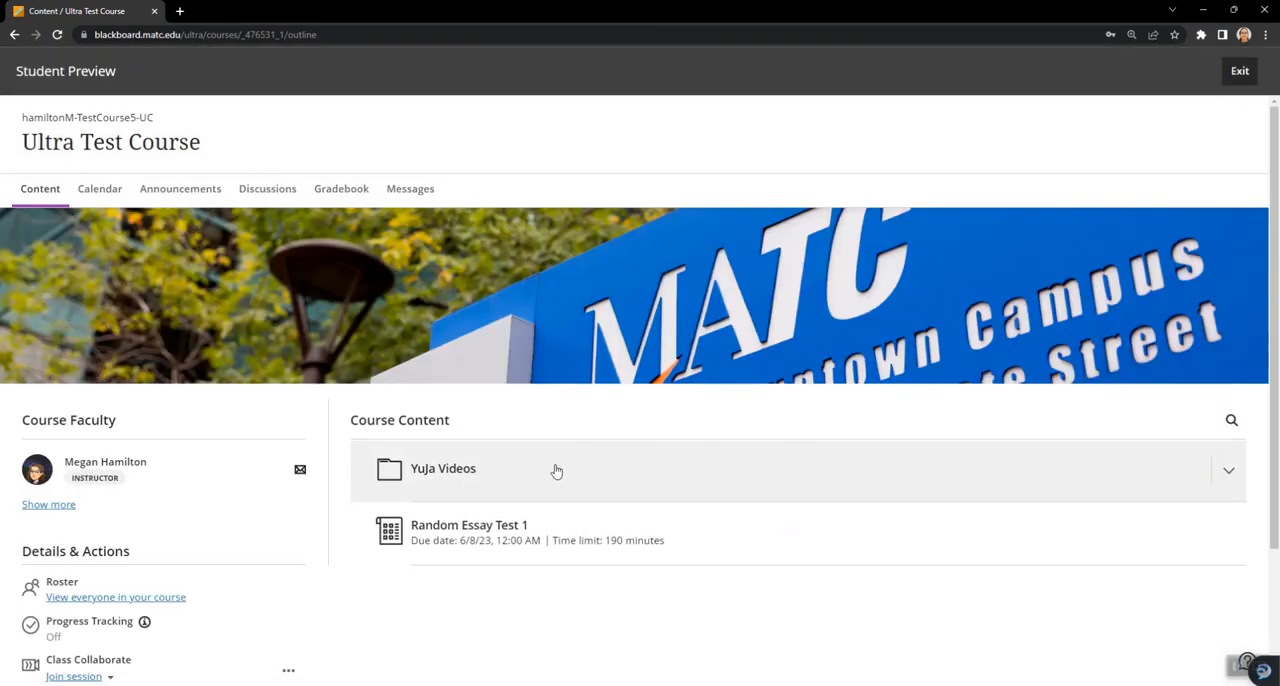
{"action": "left_click", "coordinate": [586, 534]}
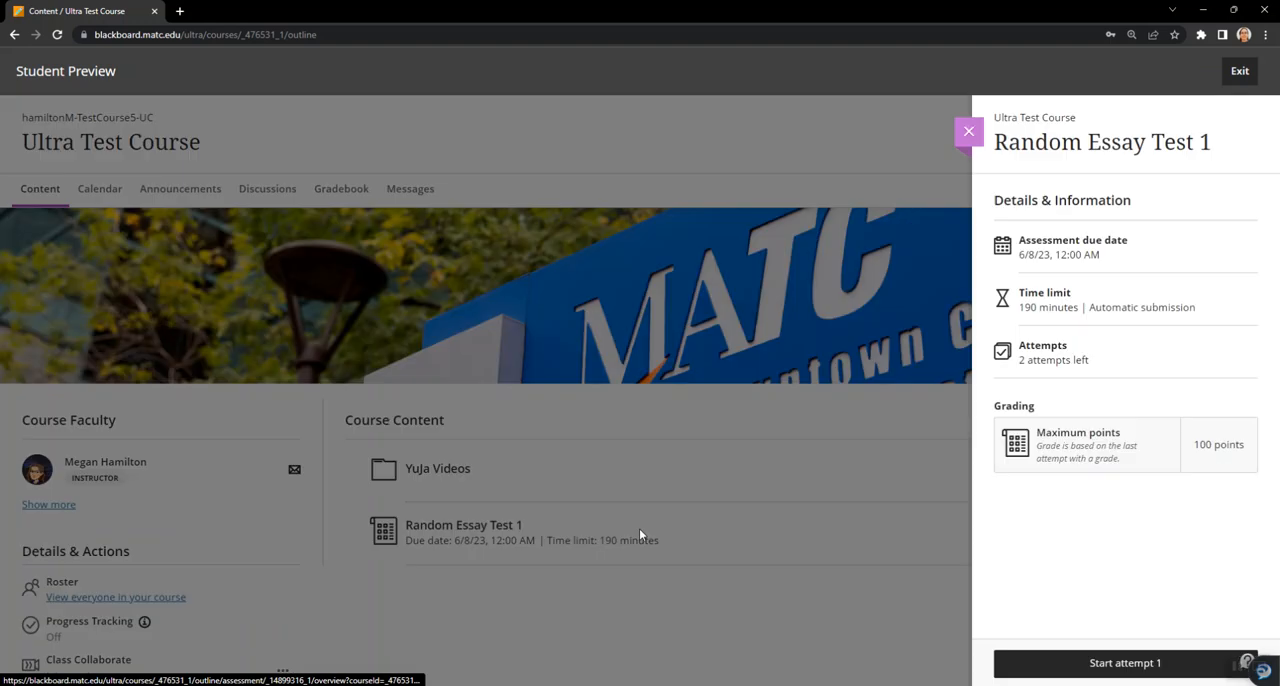
{"action": "left_click", "coordinate": [1092, 668]}
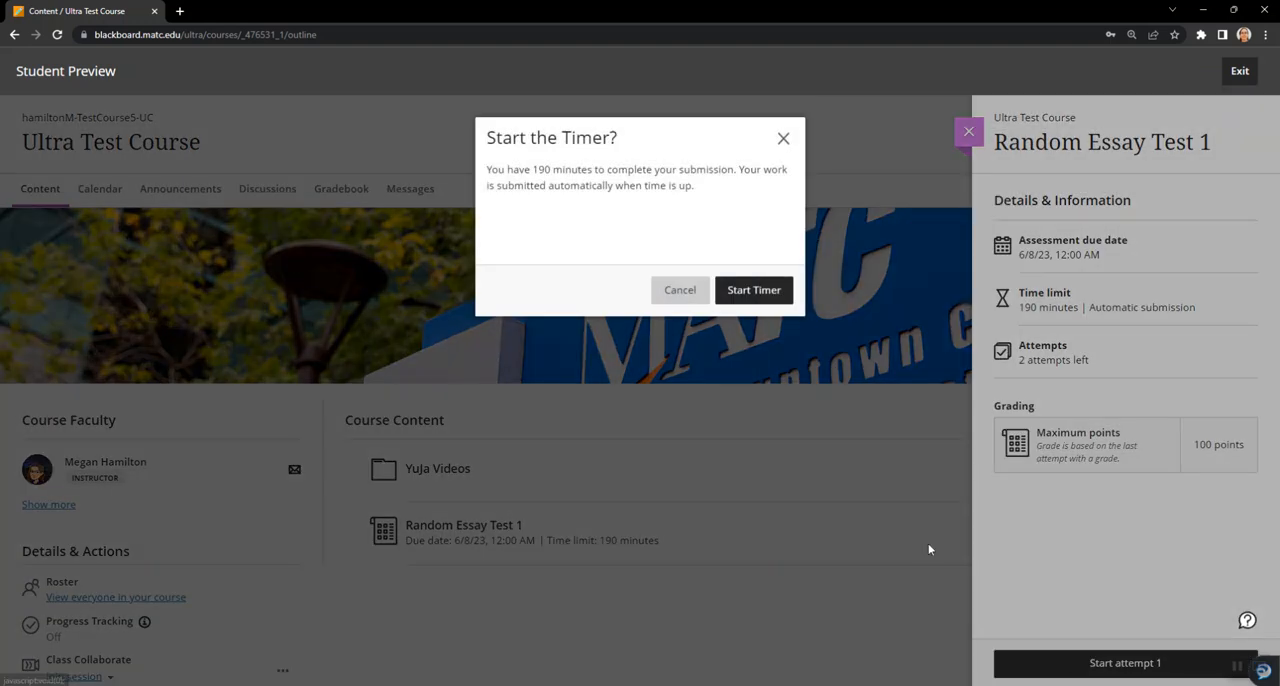
{"action": "left_click", "coordinate": [762, 291]}
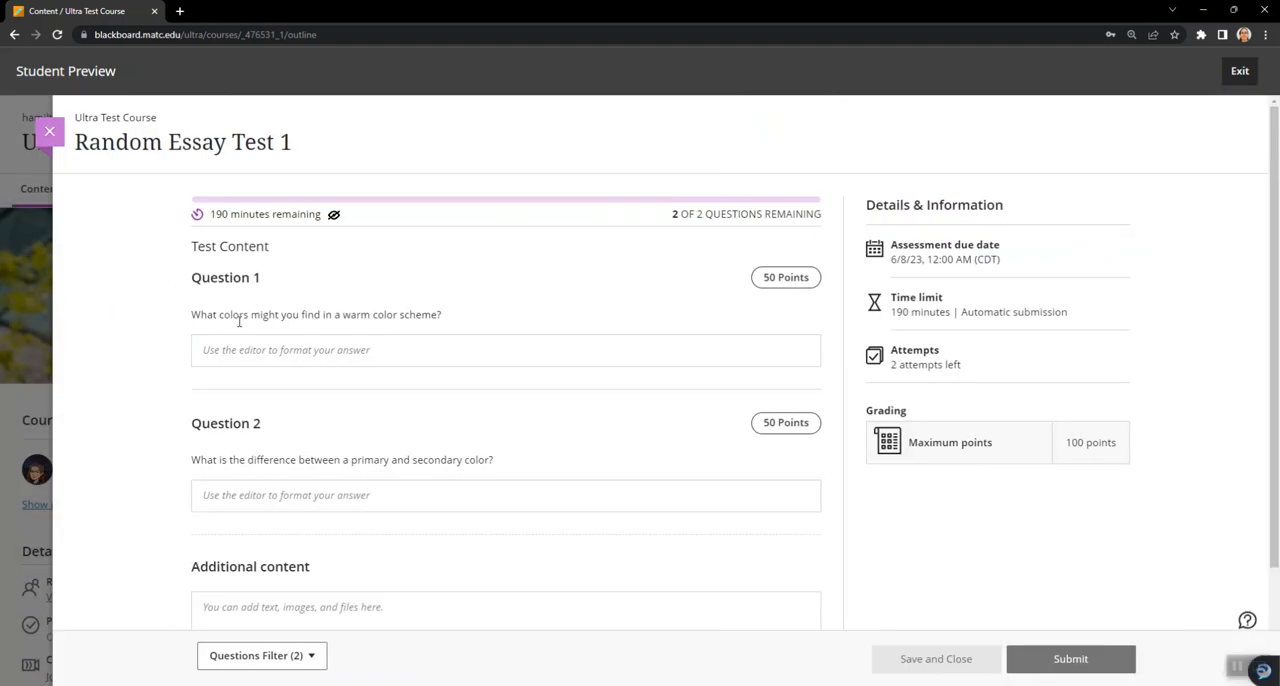
- Answer both essay questions with "TEST" and submit the first attempt
{"action": "scroll", "coordinate": [260, 314], "scroll_direction": "down", "scroll_amount": 1}
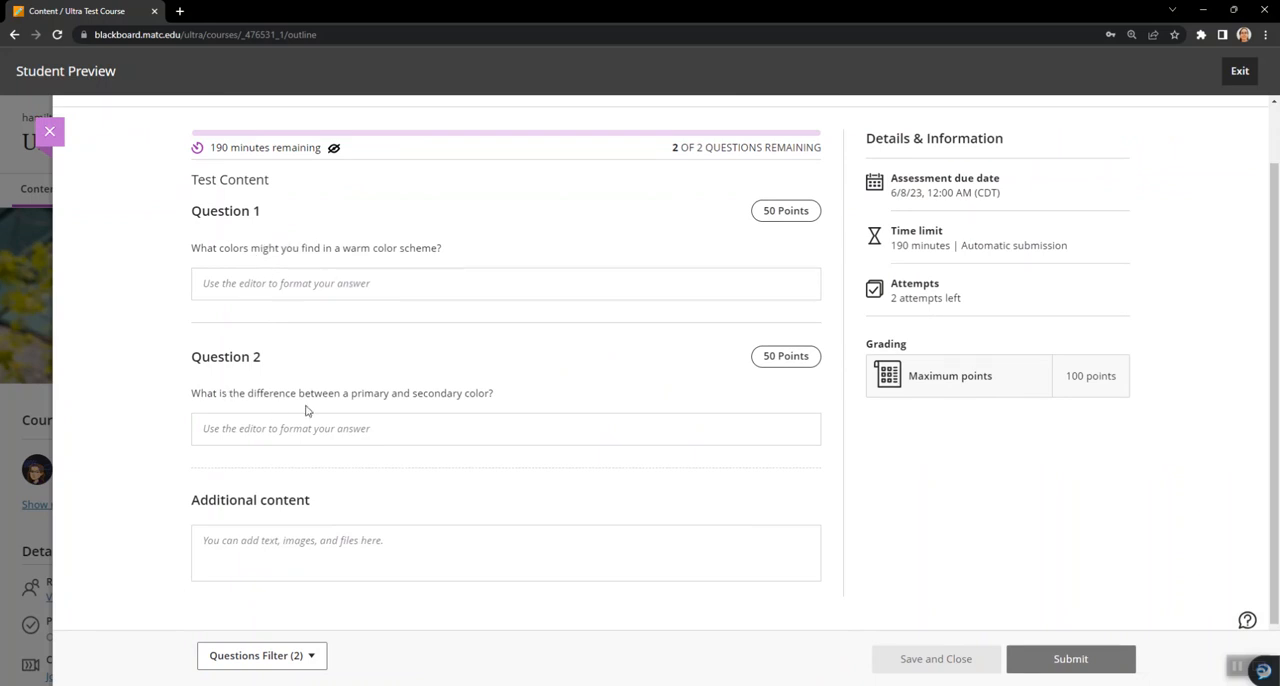
{"action": "left_click", "coordinate": [436, 290]}
{"action": "type", "text": "TEST"}
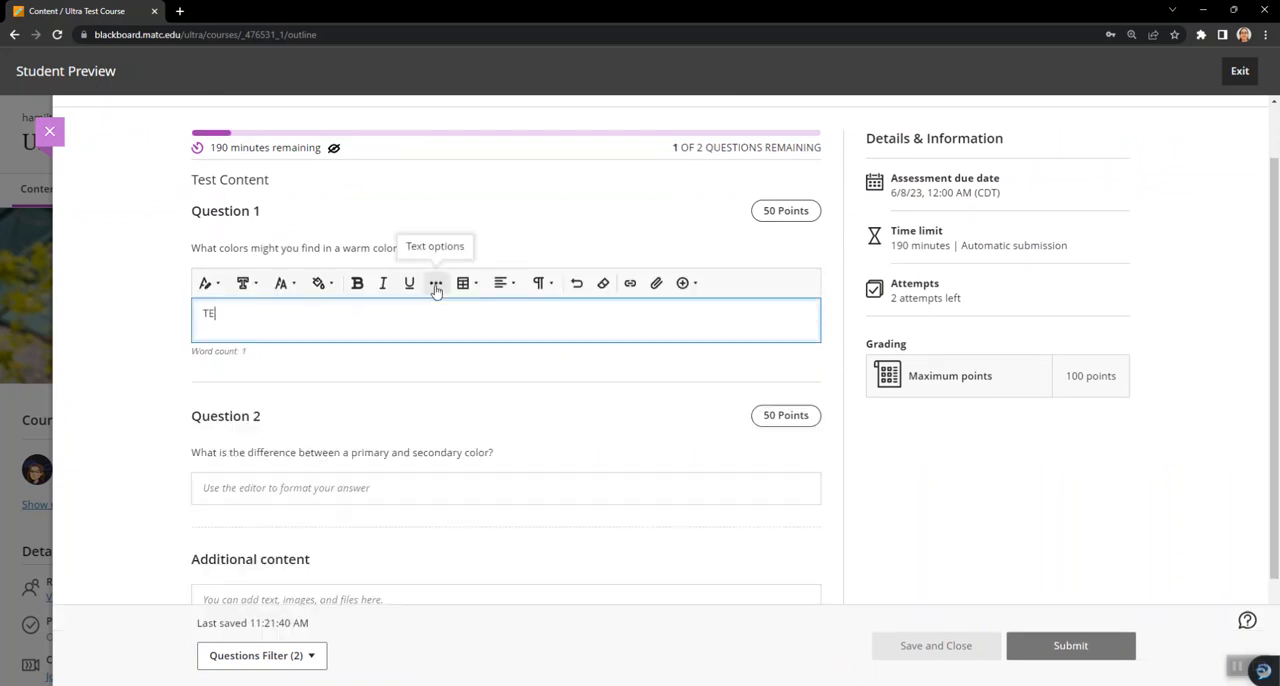
{"action": "left_click", "coordinate": [367, 492]}
{"action": "type", "text": "TEST"}
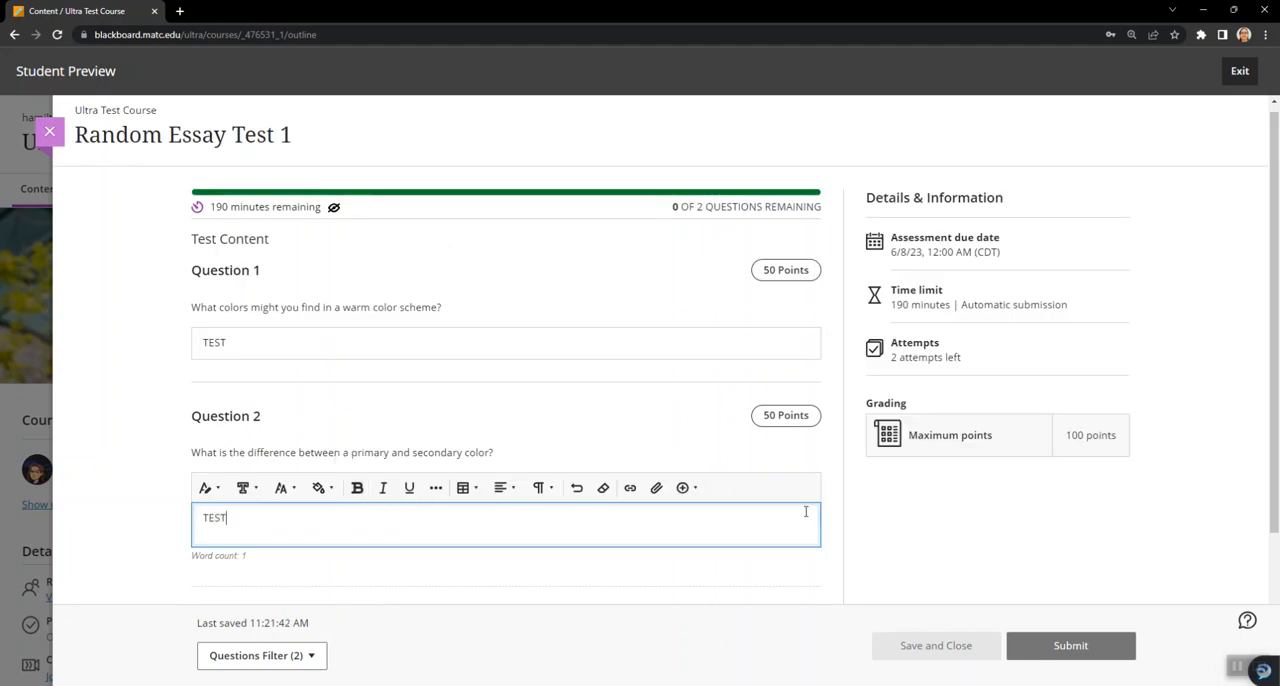
{"action": "left_click", "coordinate": [1003, 573]}
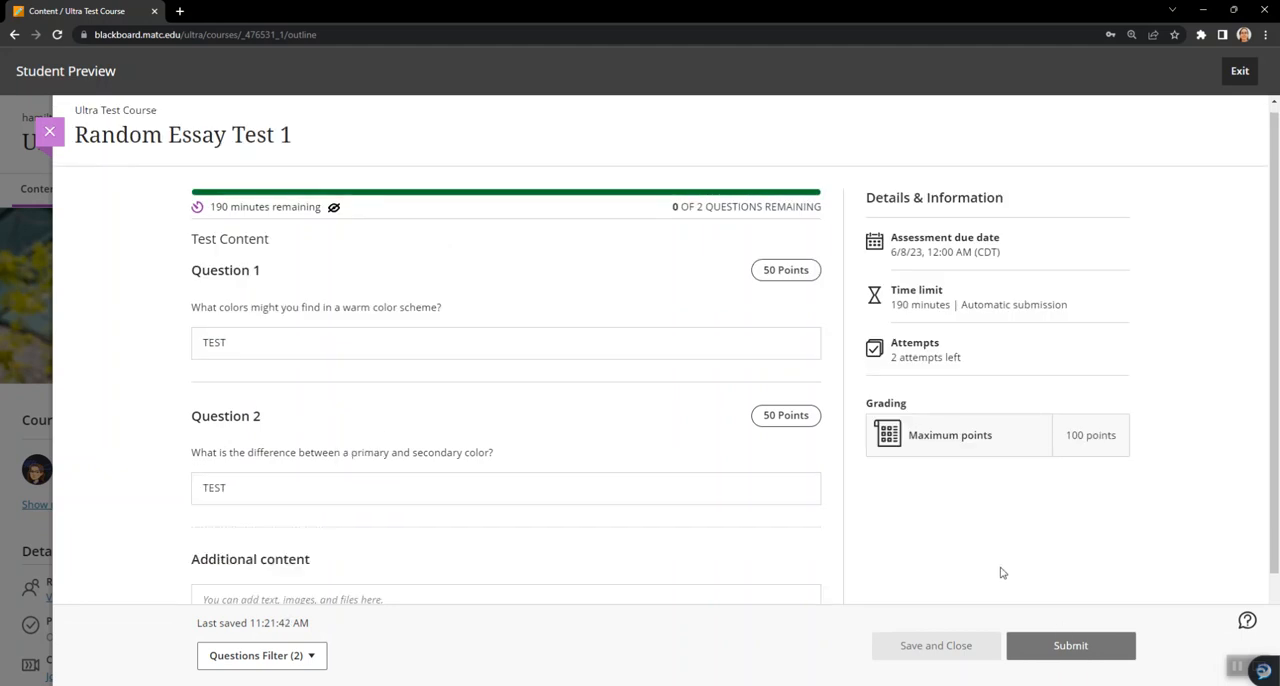
{"action": "left_click", "coordinate": [1050, 645]}
{"action": "left_click", "coordinate": [763, 290]}
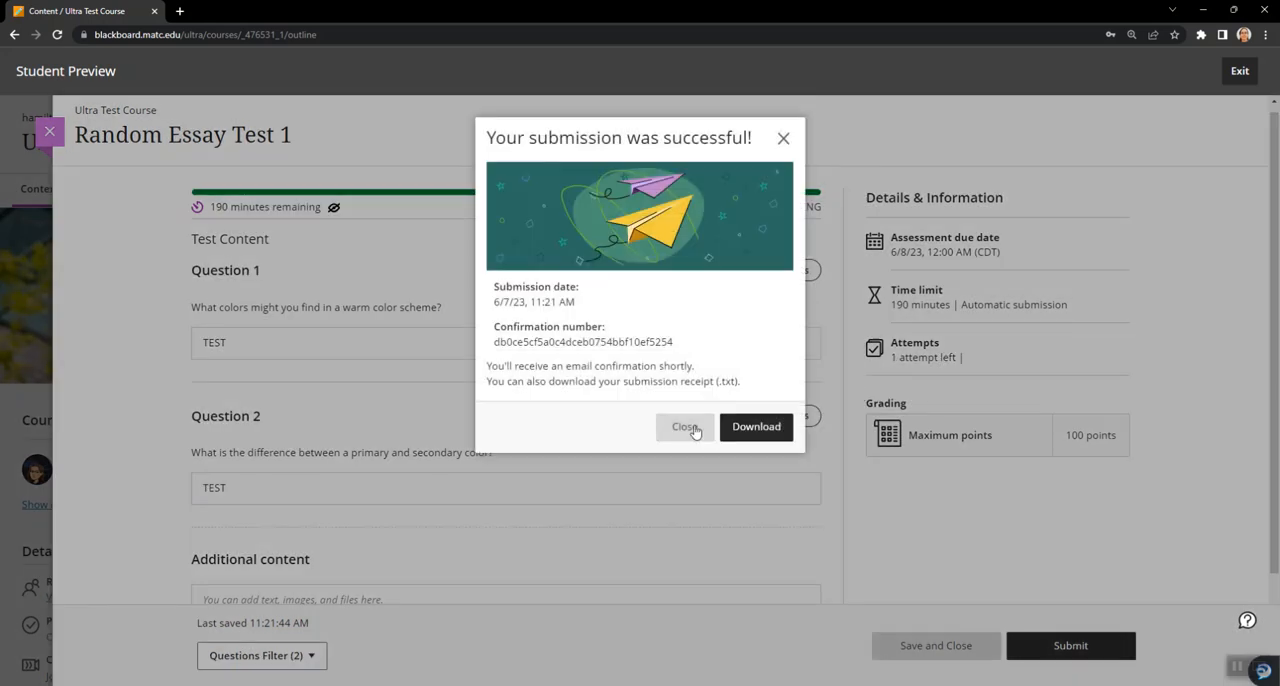
{"action": "left_click", "coordinate": [686, 427]}
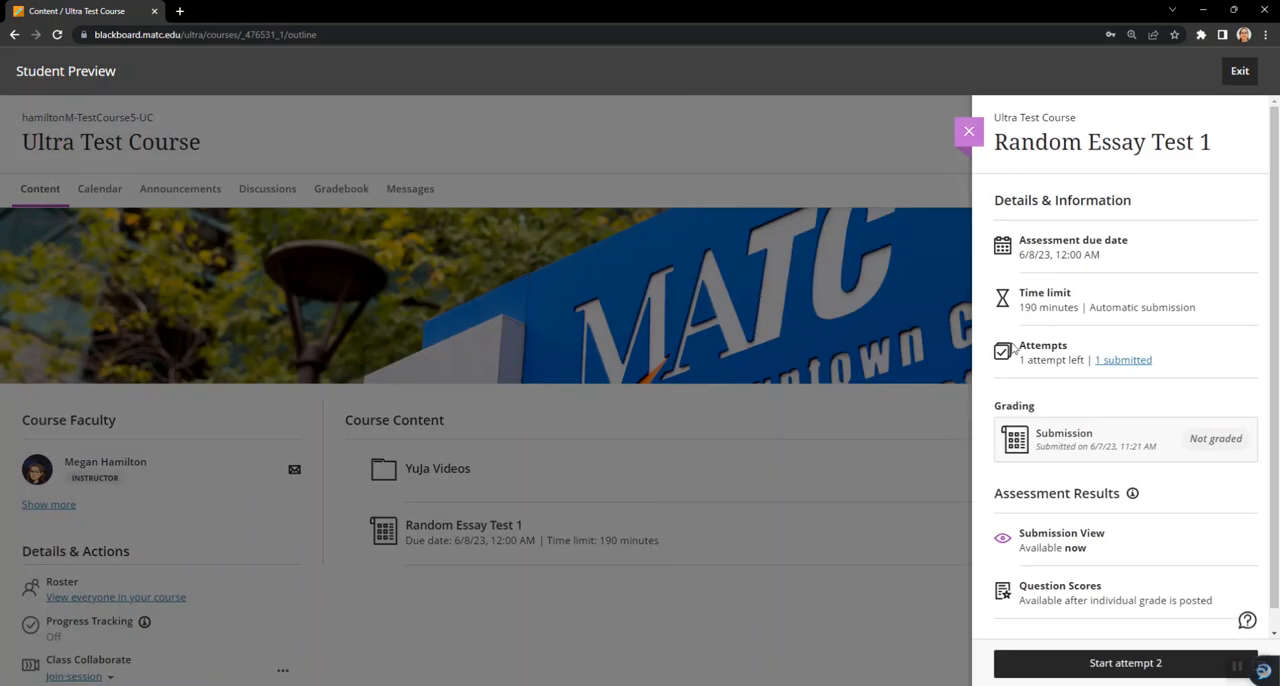
- Start attempt 2 of the test with its timer and examine which two essay questions it presents
{"action": "left_click", "coordinate": [1126, 672]}
{"action": "left_click", "coordinate": [762, 293]}
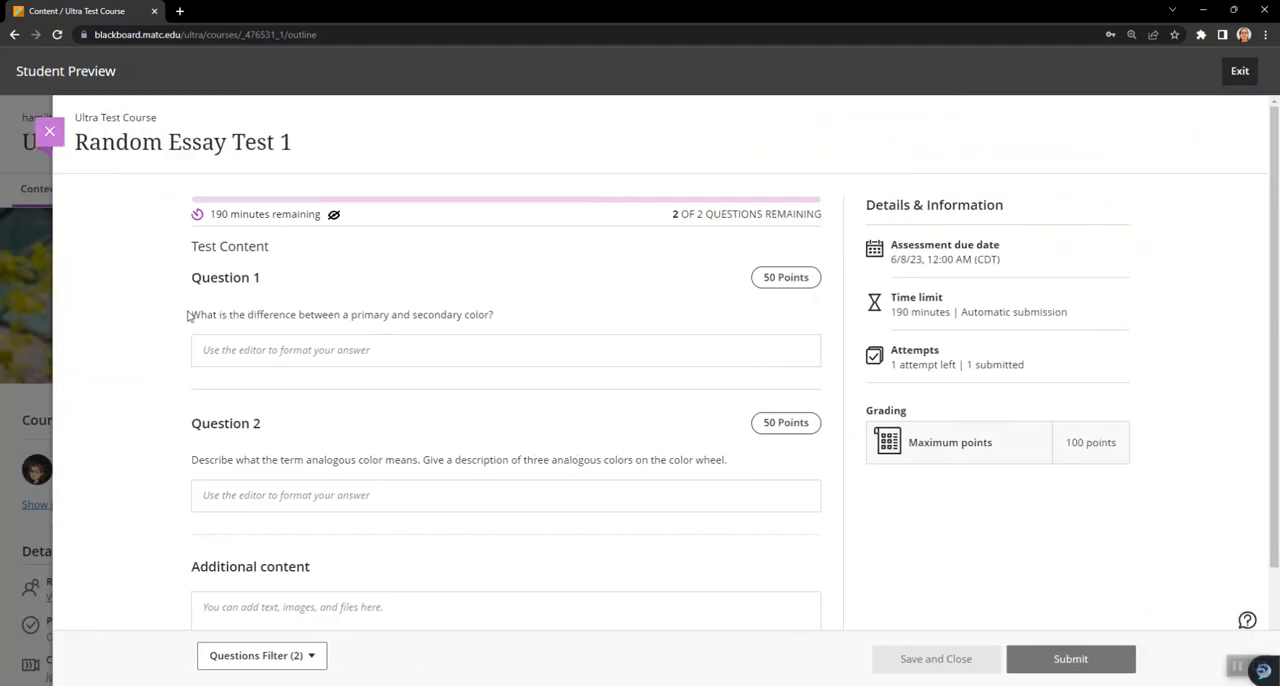
{"action": "left_click_drag", "start_coordinate": [192, 311], "coordinate": [495, 309]}
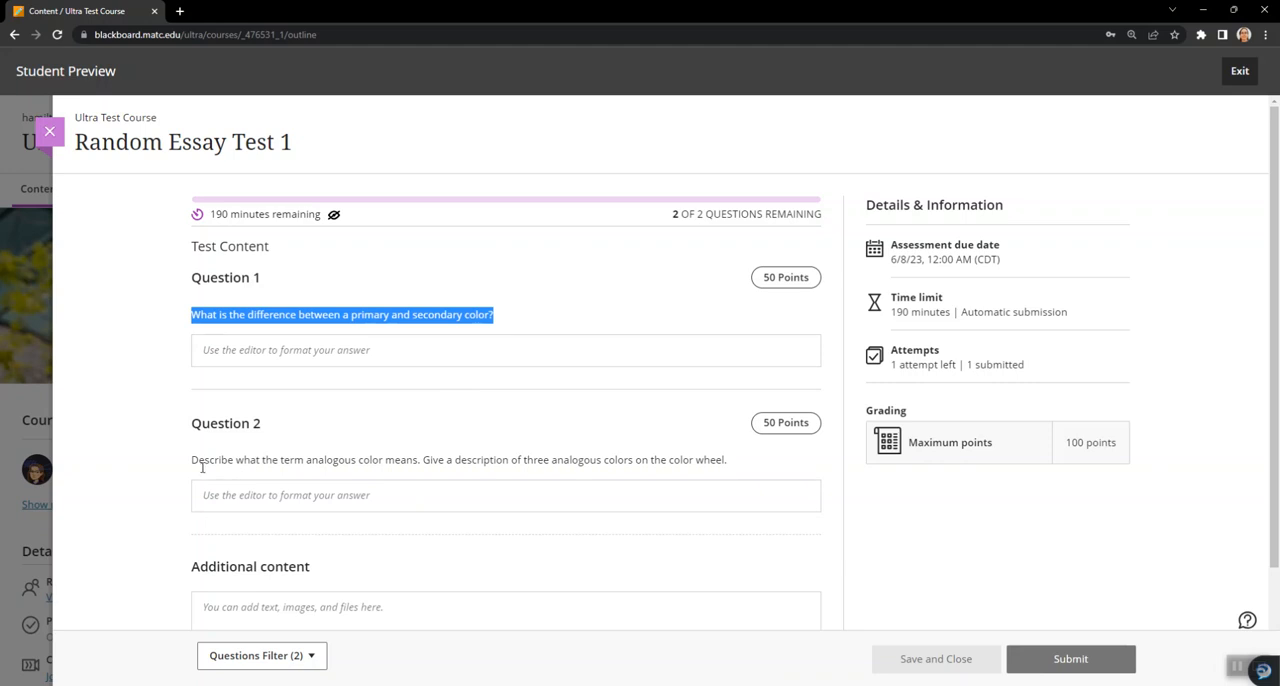
{"action": "left_click_drag", "start_coordinate": [193, 461], "coordinate": [366, 459]}
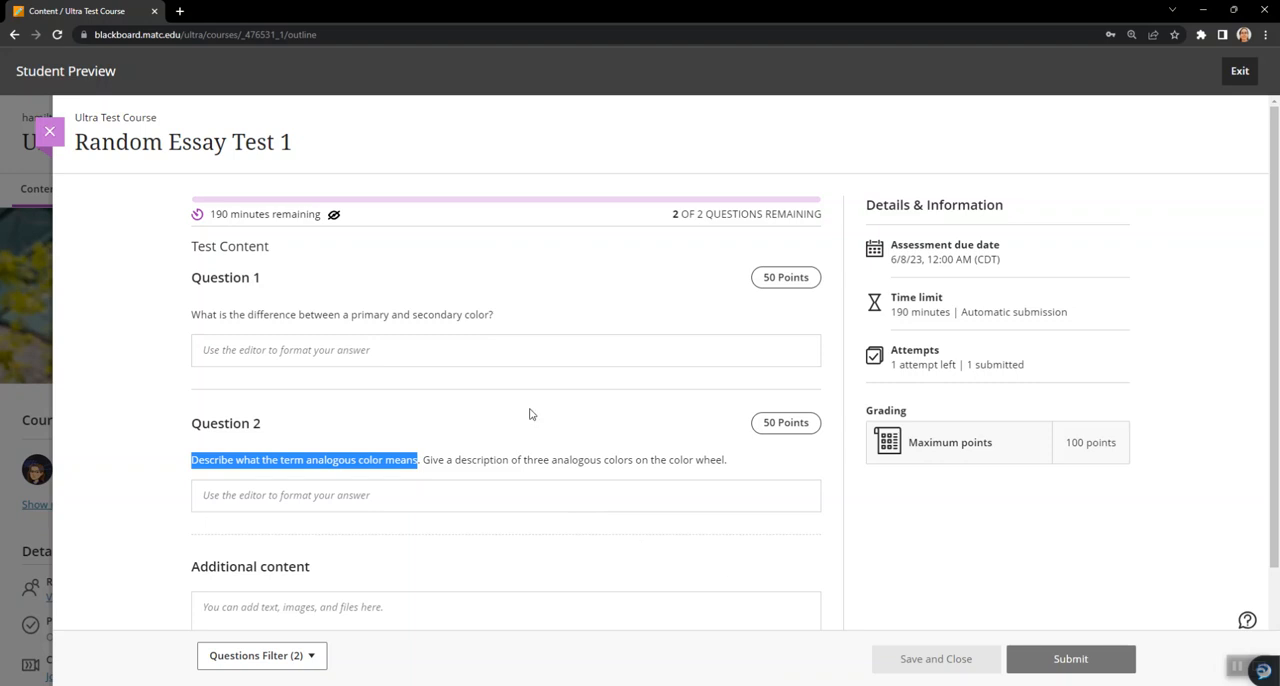
- Close the draft of attempt 2, and continue that attempt to check the questions it presents
{"action": "left_click", "coordinate": [49, 131]}
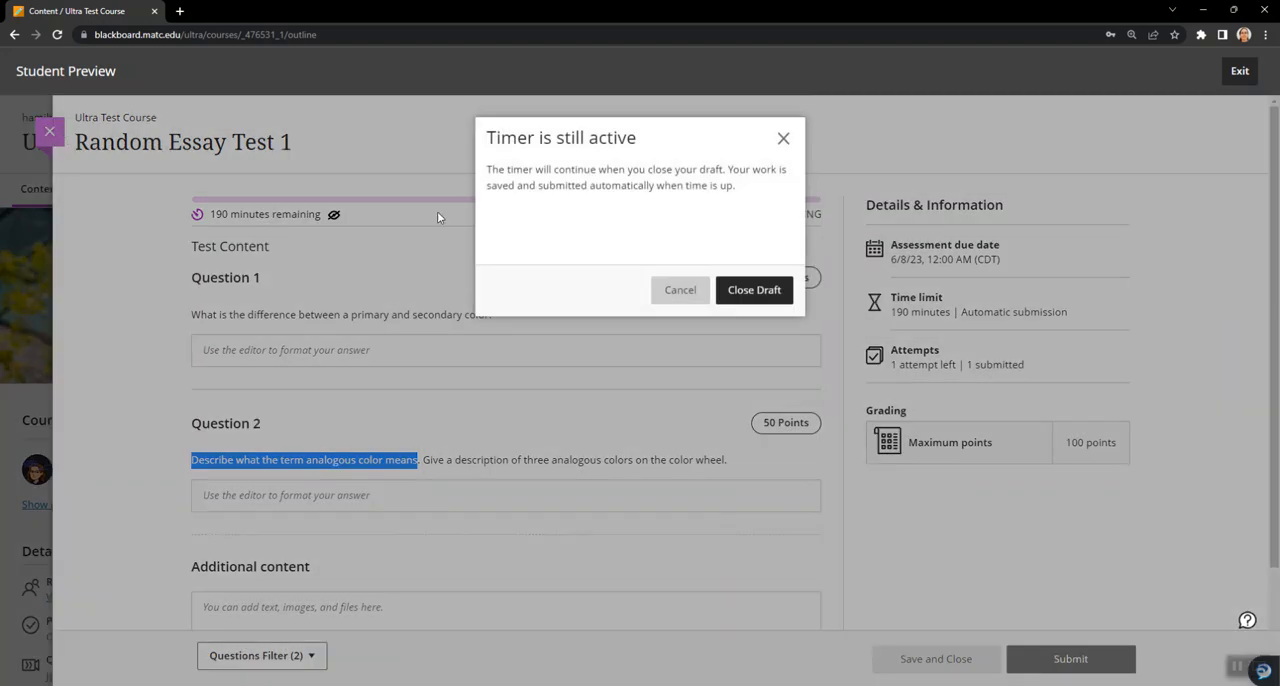
{"action": "left_click", "coordinate": [672, 290]}
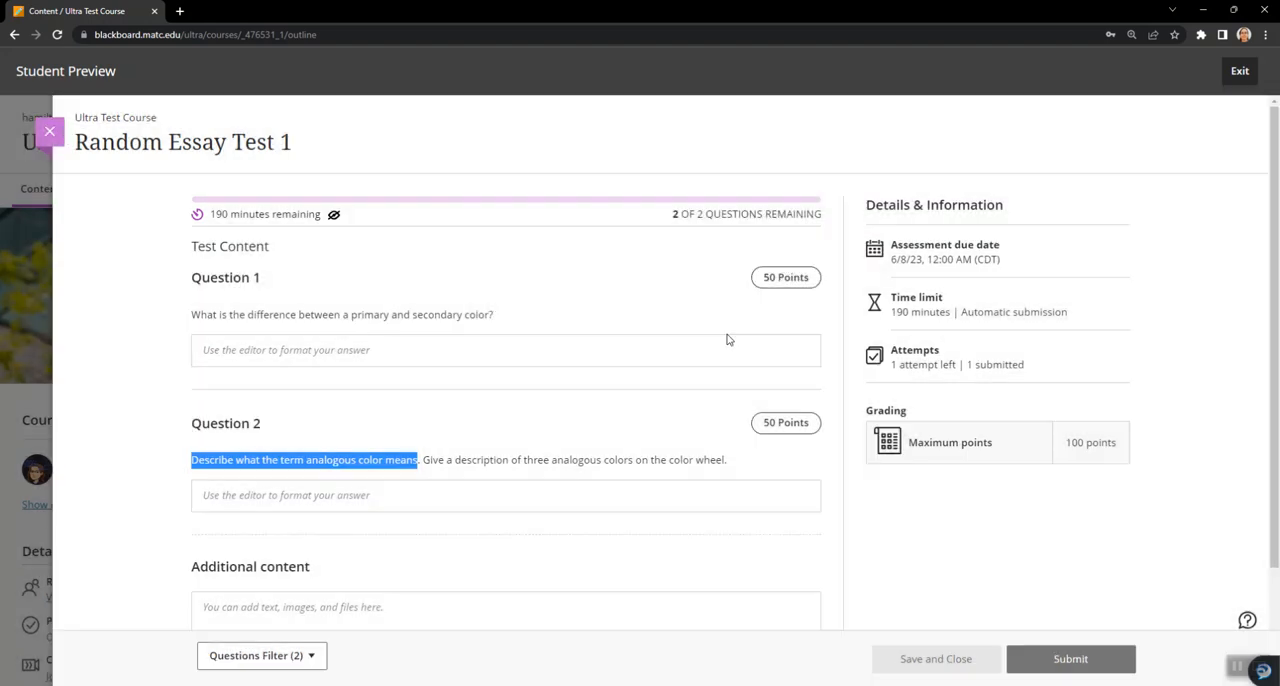
{"action": "left_click", "coordinate": [50, 133]}
{"action": "left_click", "coordinate": [760, 290]}
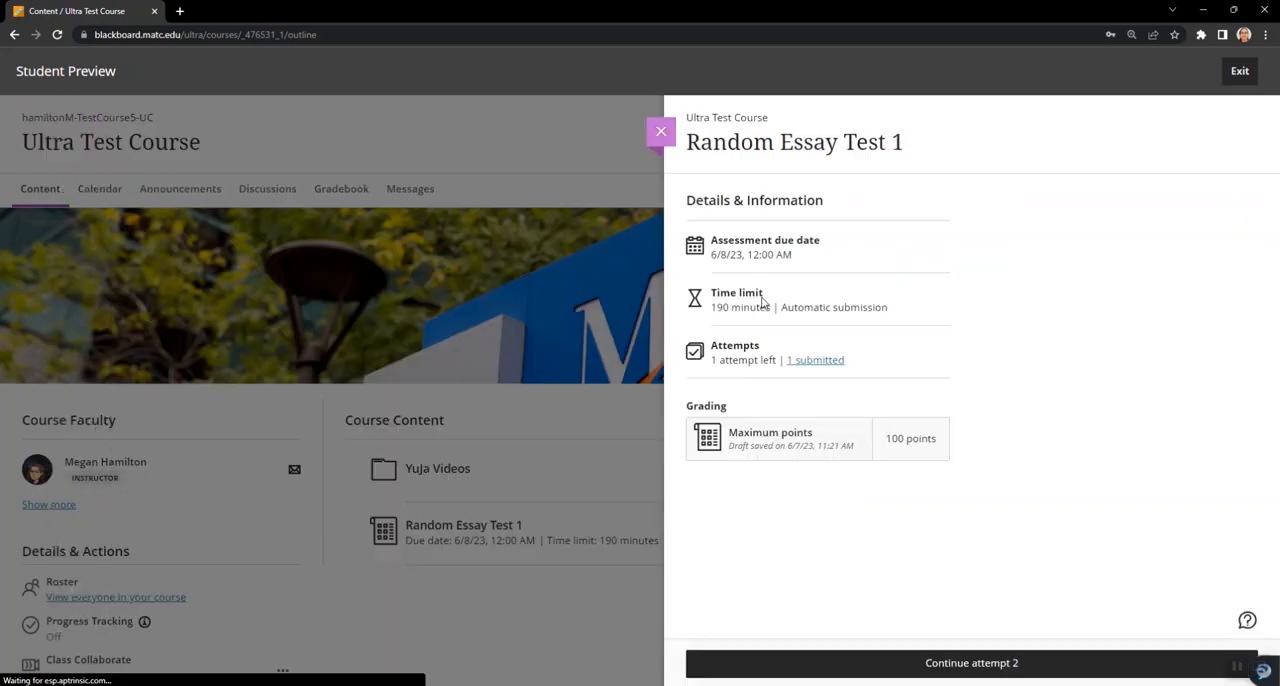
{"action": "left_click", "coordinate": [1050, 660]}
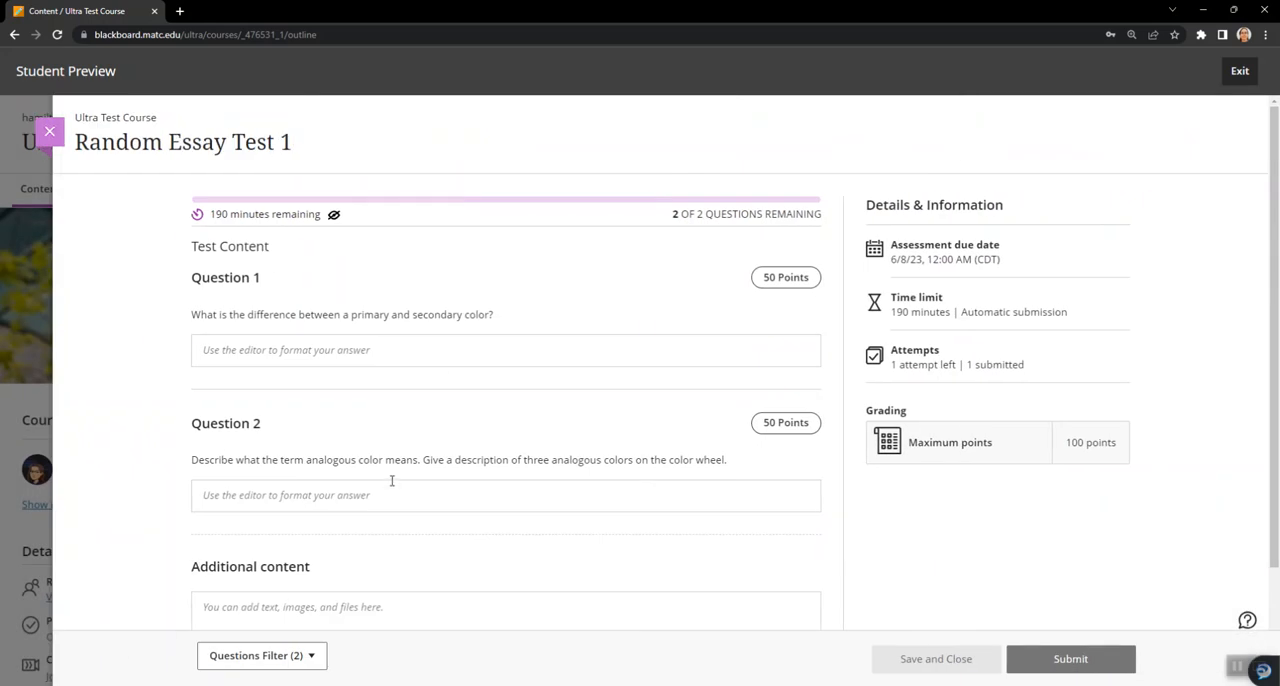
- End the current student preview of the course without continuing attempt 2, and start a fresh student preview
{"action": "left_click", "coordinate": [50, 133]}
{"action": "left_click", "coordinate": [670, 290]}
{"action": "left_click", "coordinate": [1243, 72]}
{"action": "left_click", "coordinate": [1188, 196]}
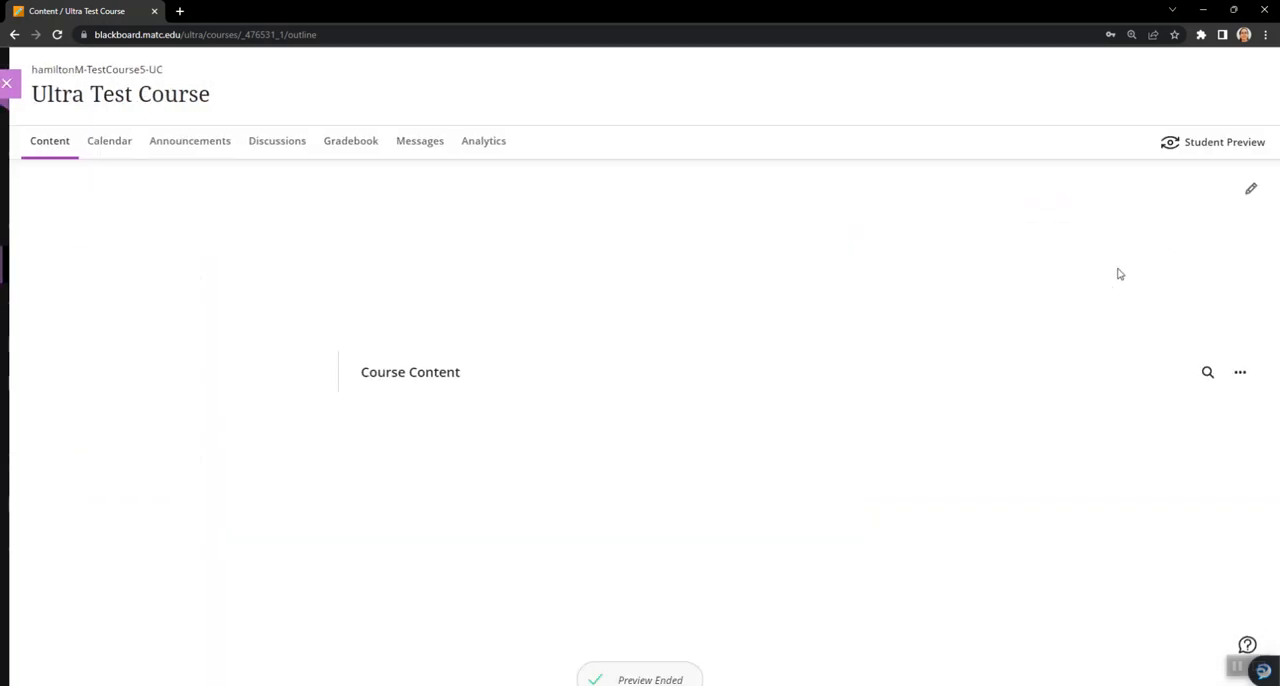
{"action": "left_click", "coordinate": [1200, 145]}
{"action": "left_click", "coordinate": [745, 298]}
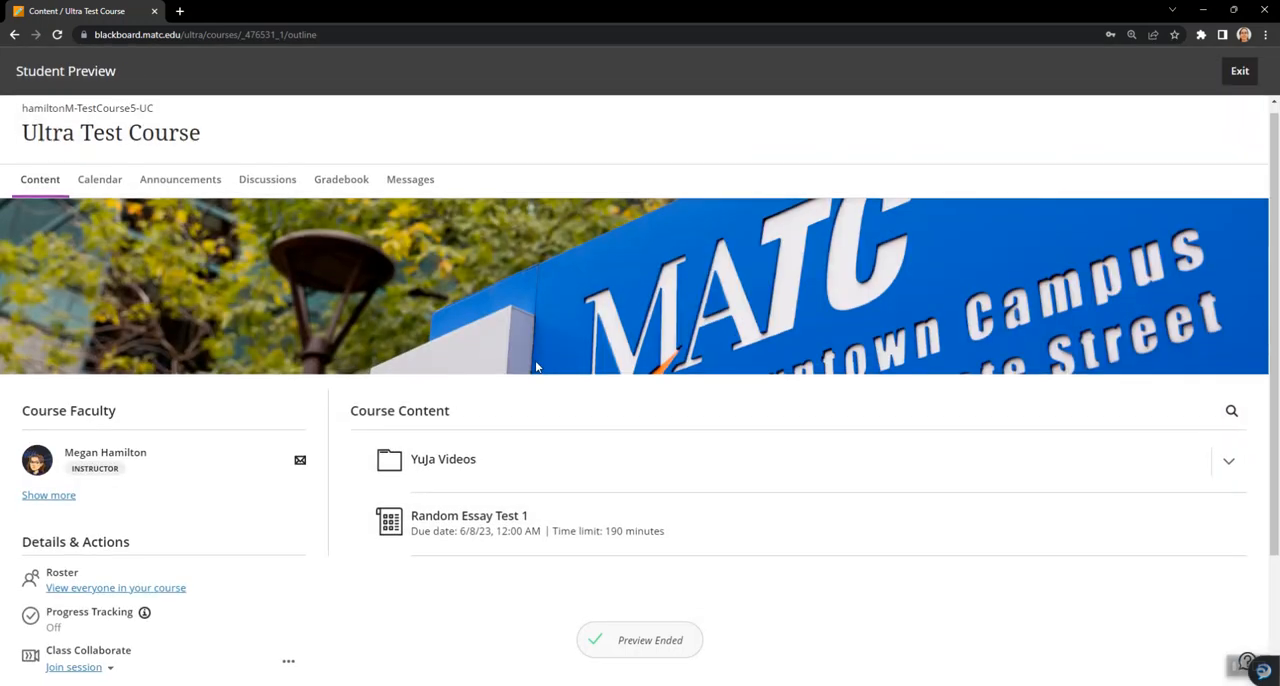
- Begin attempt 1 of Random Essay Test 1 with its timer and examine the two essay questions it presents
{"action": "scroll", "coordinate": [500, 350], "scroll_direction": "down", "scroll_amount": 1}
{"action": "left_click", "coordinate": [485, 362]}
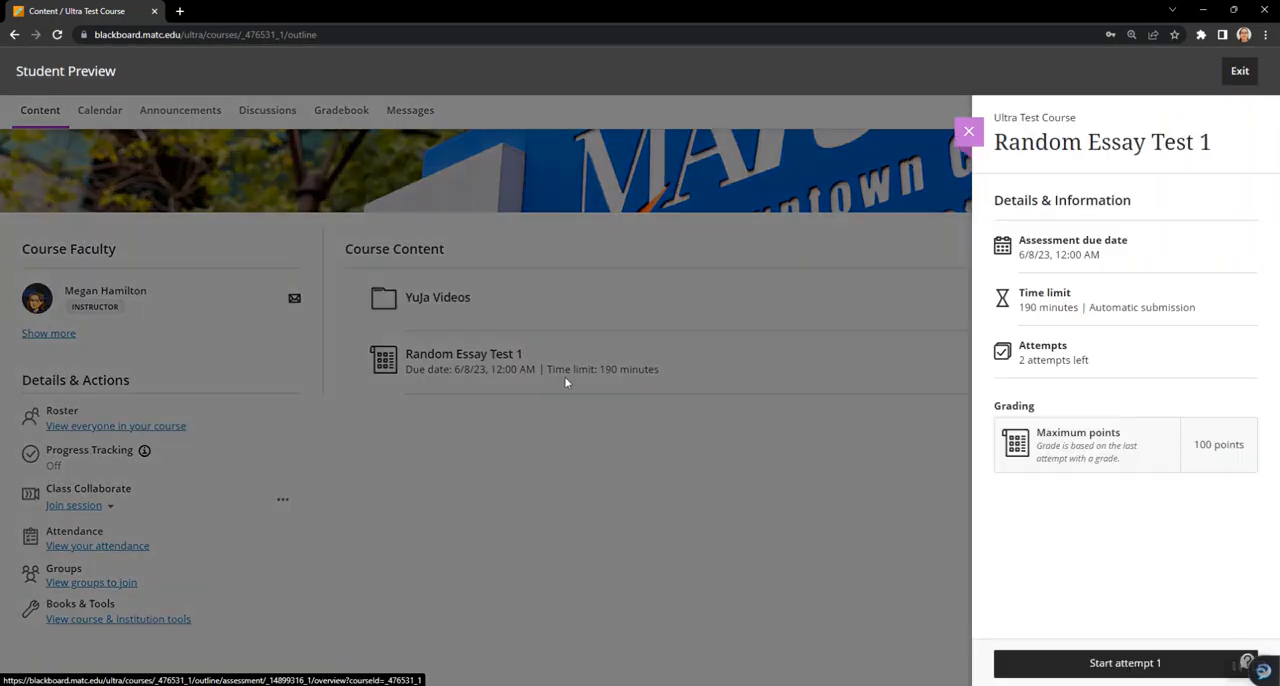
{"action": "left_click", "coordinate": [1123, 662]}
{"action": "left_click", "coordinate": [758, 291]}
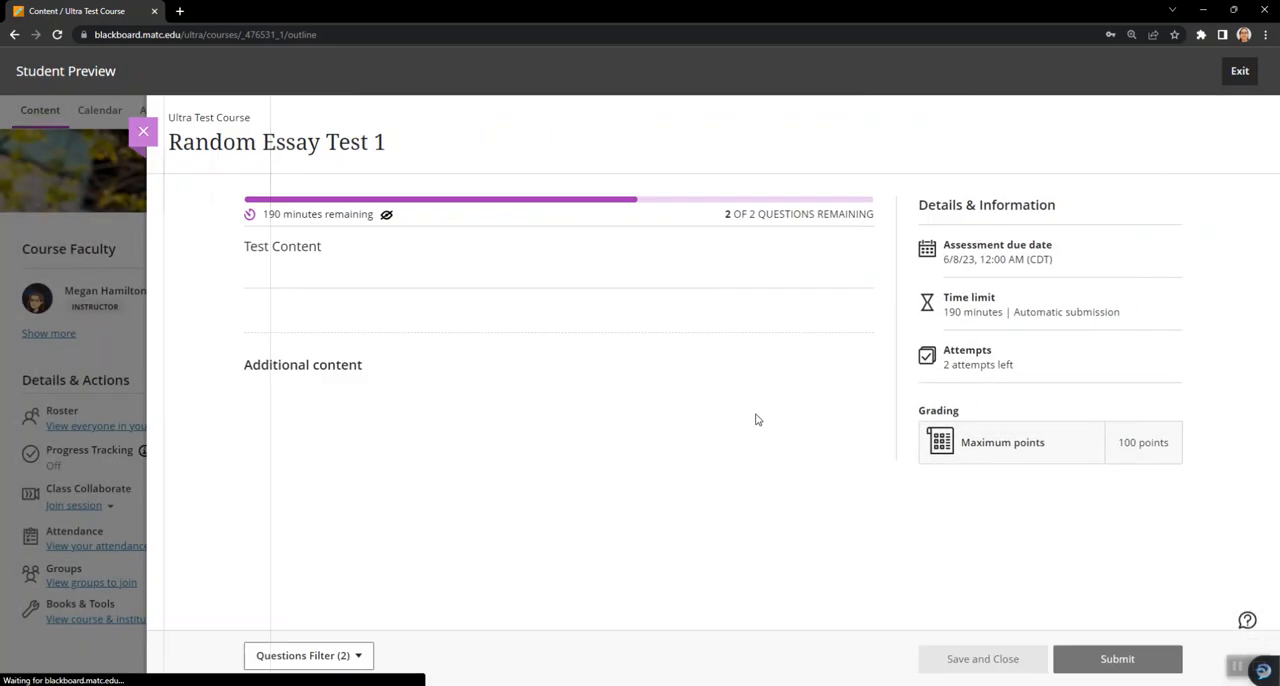
{"action": "left_click_drag", "start_coordinate": [193, 316], "coordinate": [473, 316]}
{"action": "left_click_drag", "start_coordinate": [249, 460], "coordinate": [522, 460]}
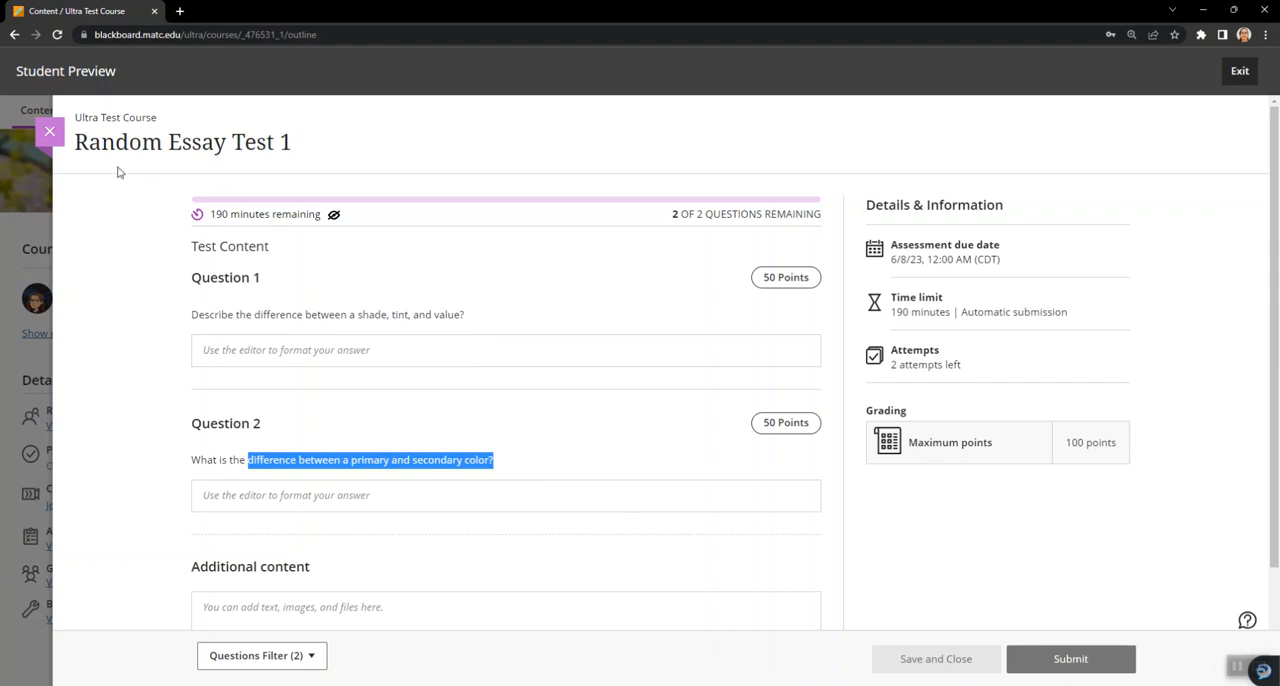
- Close the draft of attempt 1 with its timer still active, returning to the test's details
{"action": "left_click", "coordinate": [49, 131]}
{"action": "left_click", "coordinate": [688, 290]}
{"action": "left_click", "coordinate": [49, 131]}
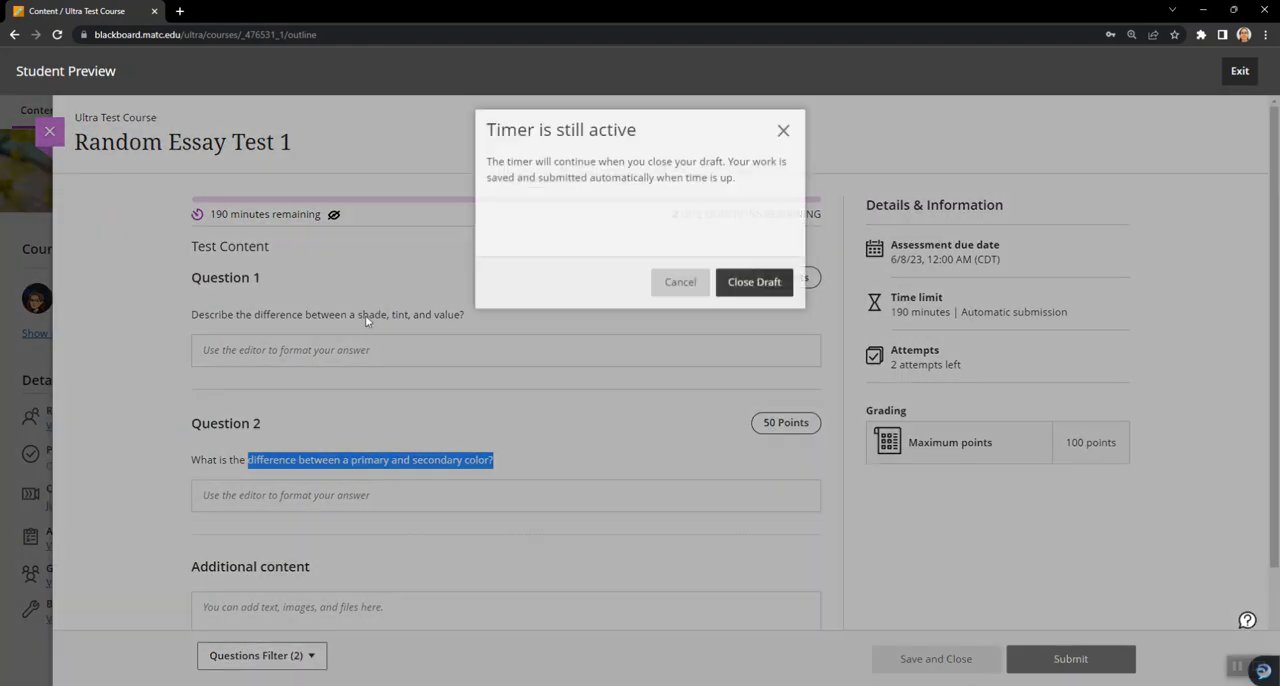
{"action": "left_click", "coordinate": [688, 291]}
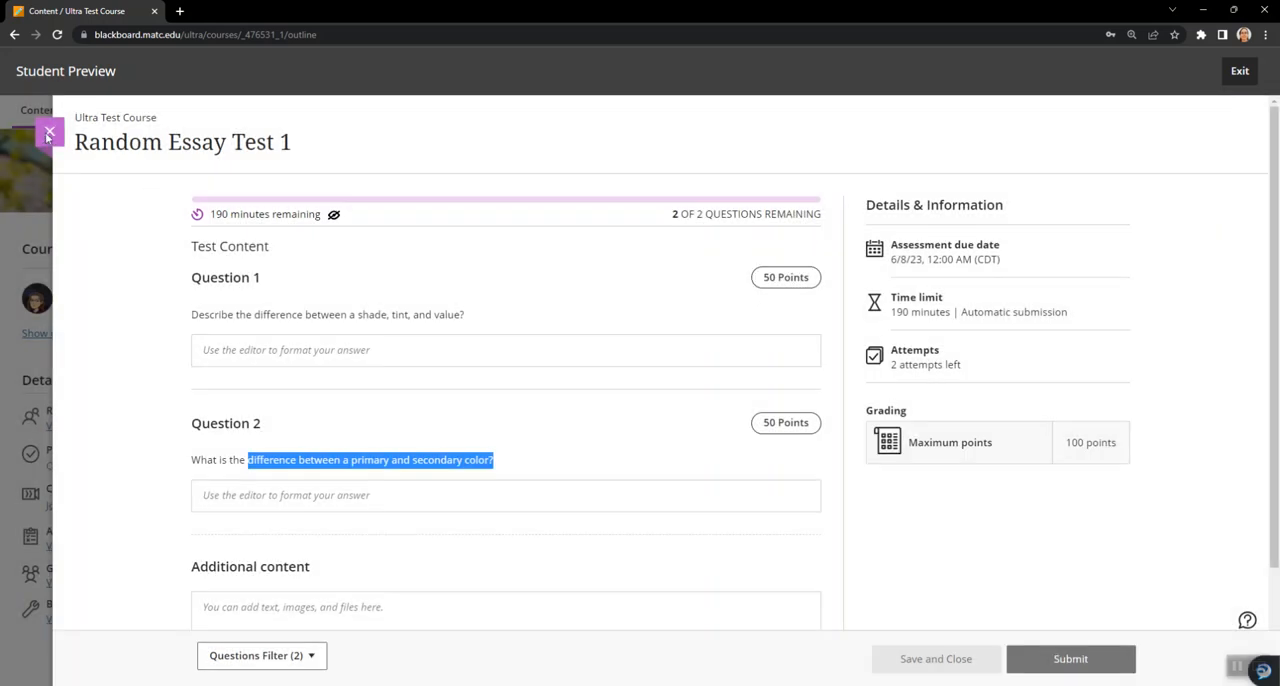
{"action": "left_click", "coordinate": [49, 131]}
{"action": "left_click", "coordinate": [759, 291]}
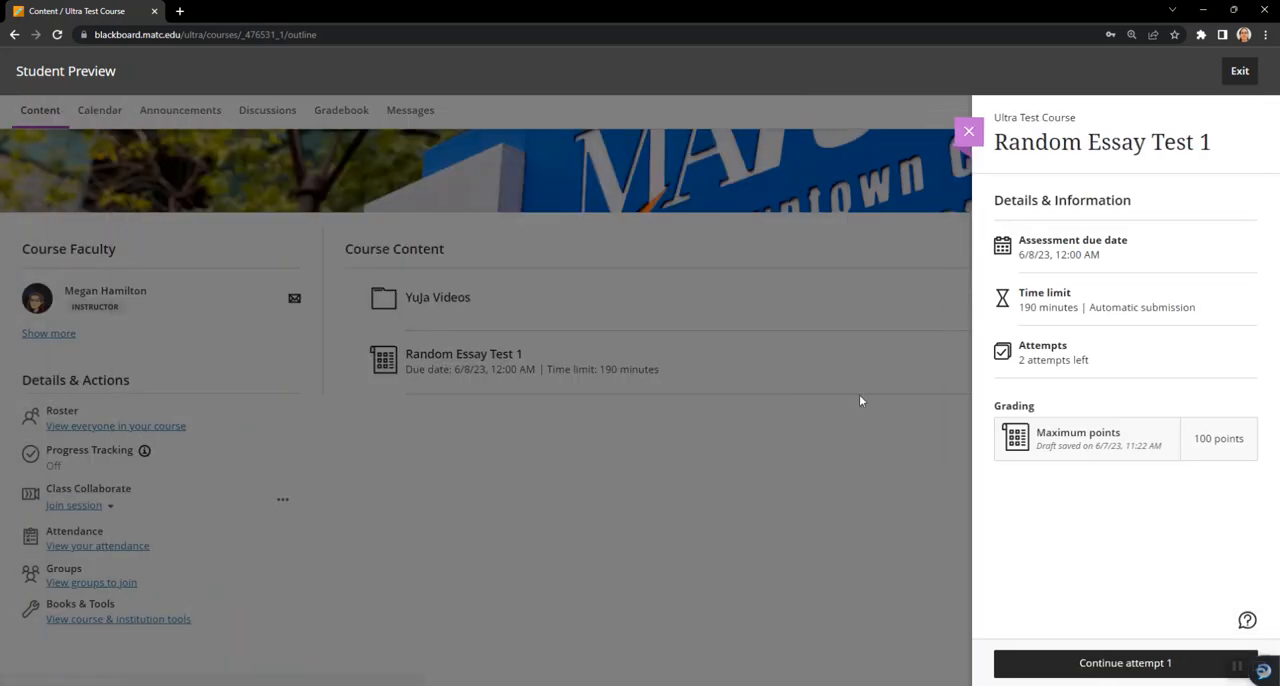